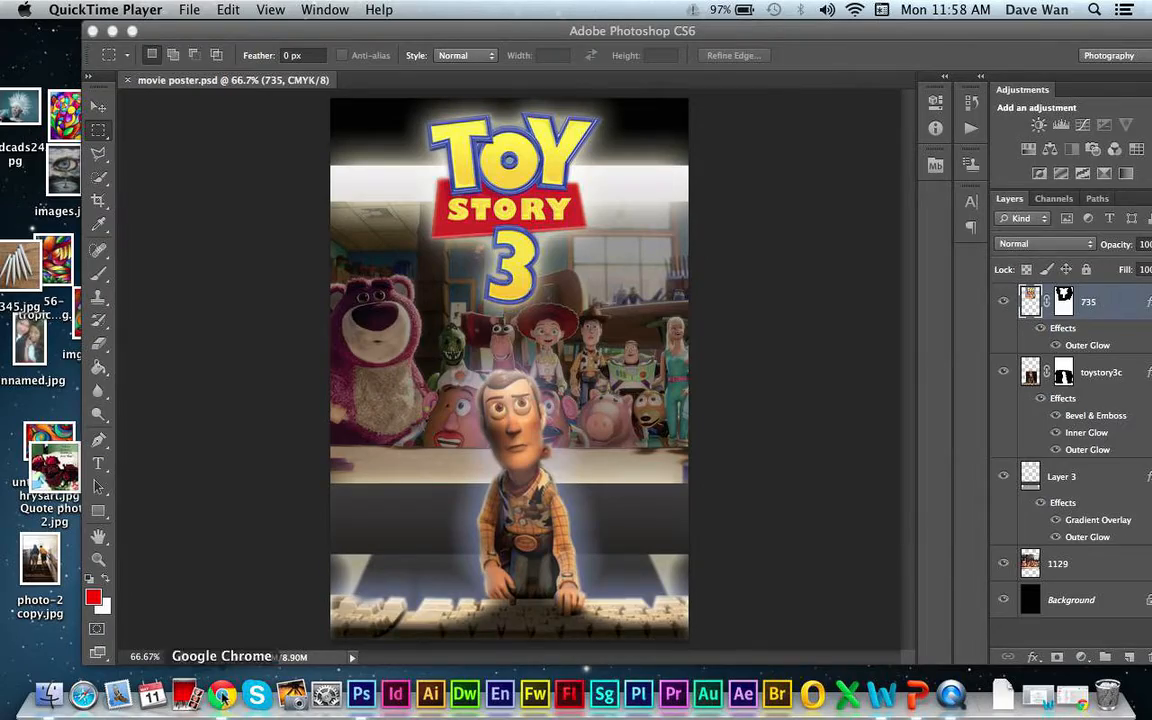
# - Switch to Chrome and download TipSquirrel_Poster_Credit_Block.zip from the class announcement in Google Classroom
pyautogui.click(222, 690)
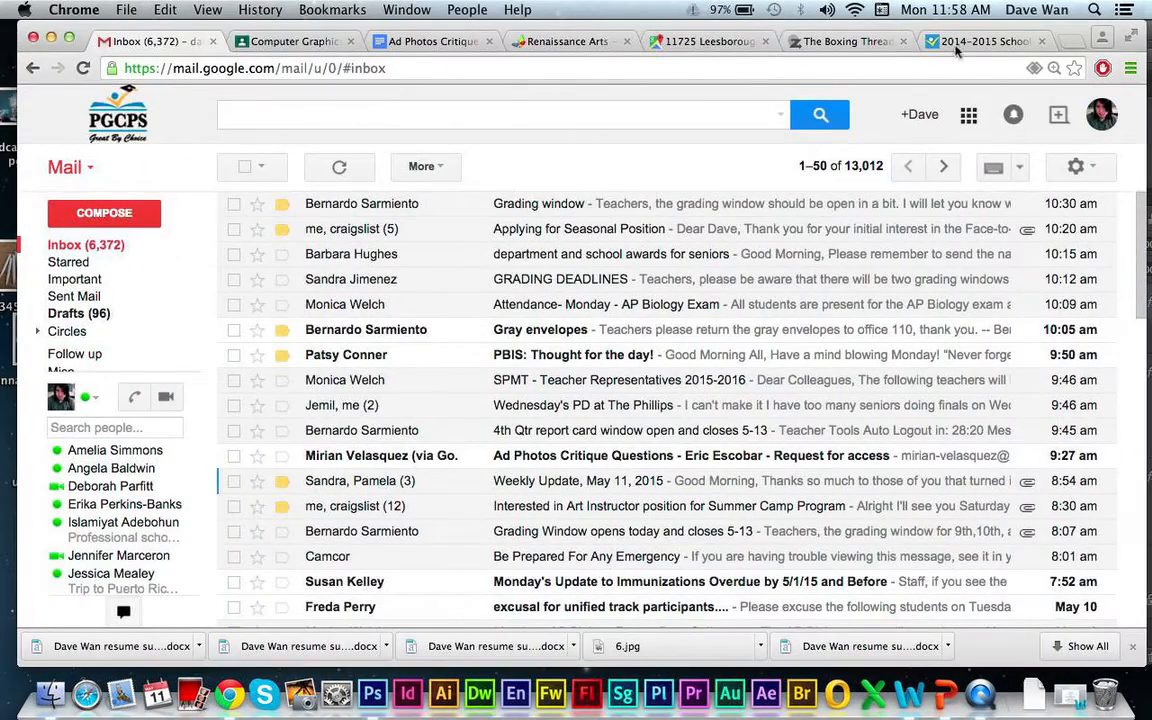
pyautogui.click(294, 41)
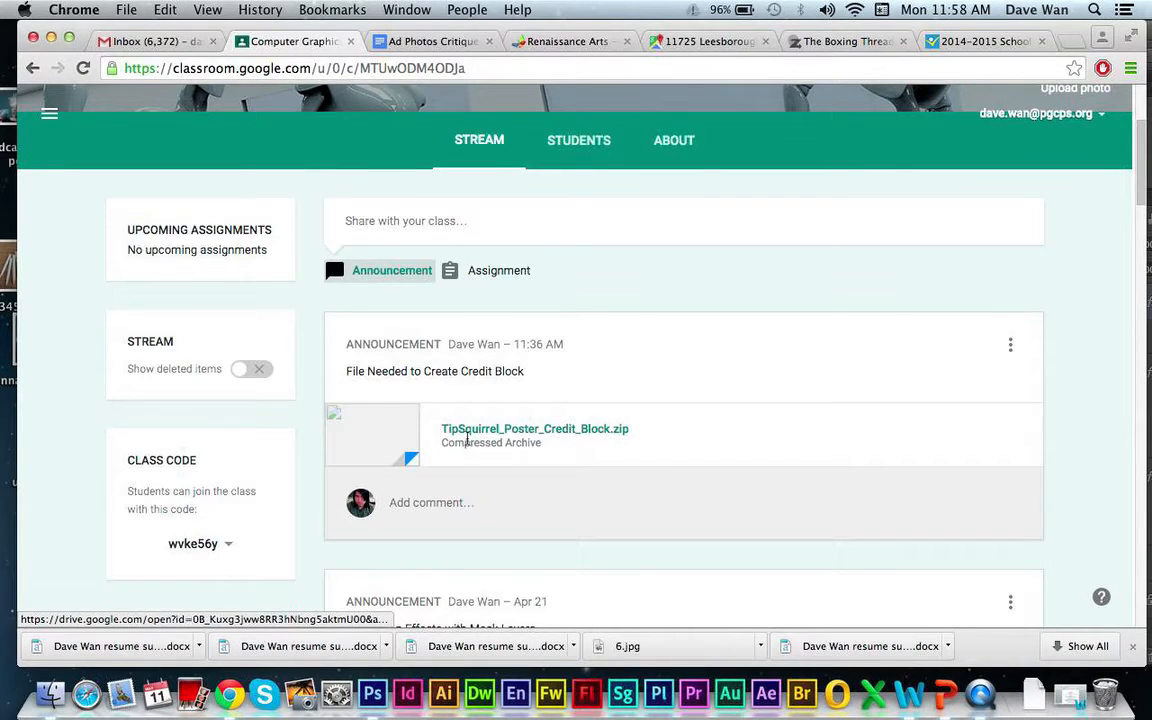
pyautogui.click(390, 432)
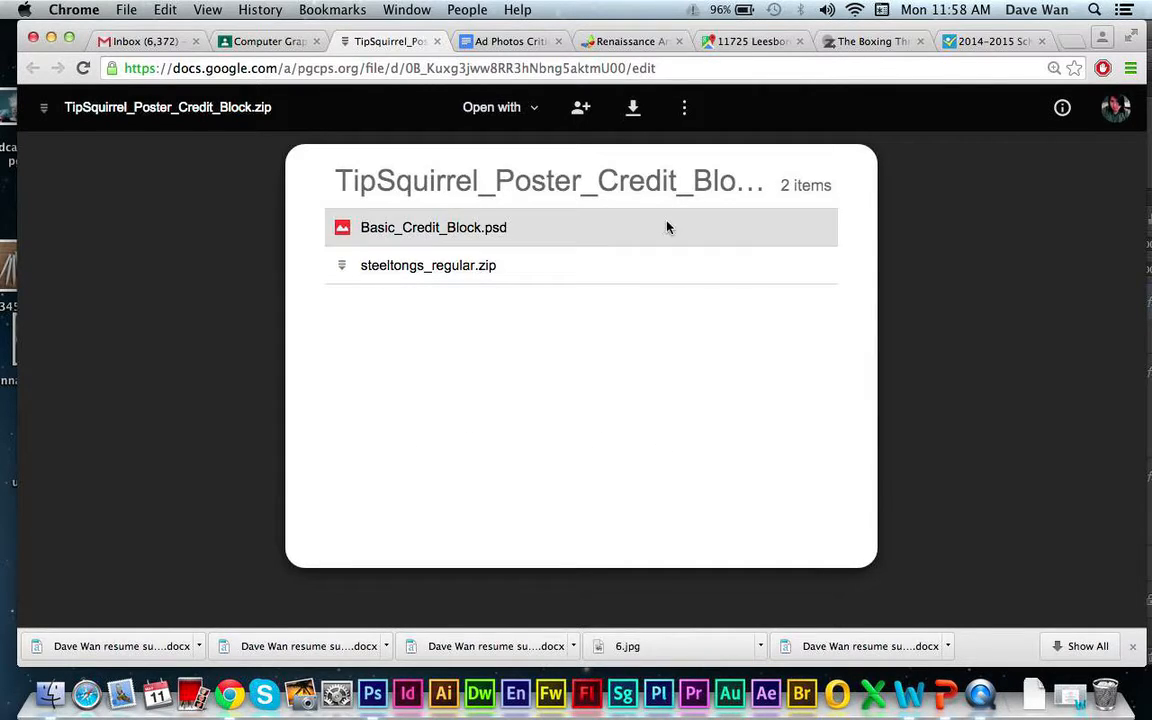
pyautogui.click(633, 108)
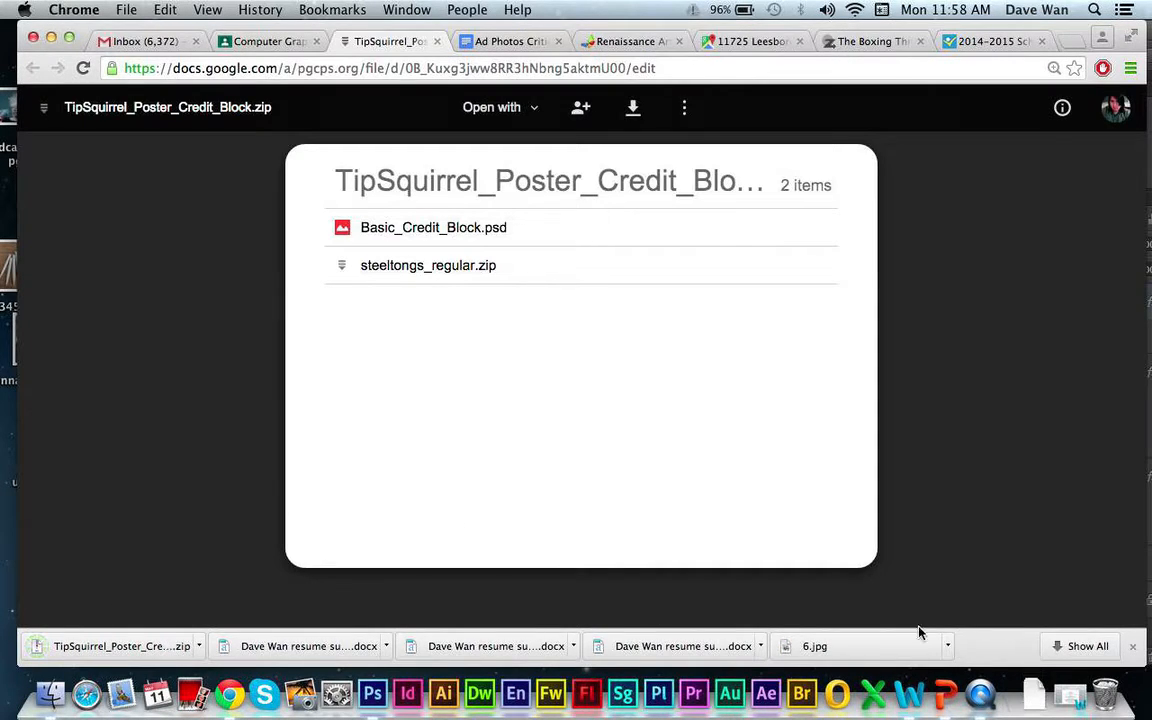
# - Extract the downloaded TipSquirrel_Poster_Credit_Block.zip and open the extracted folder, leaving only its window open in Finder
pyautogui.click(1033, 692)
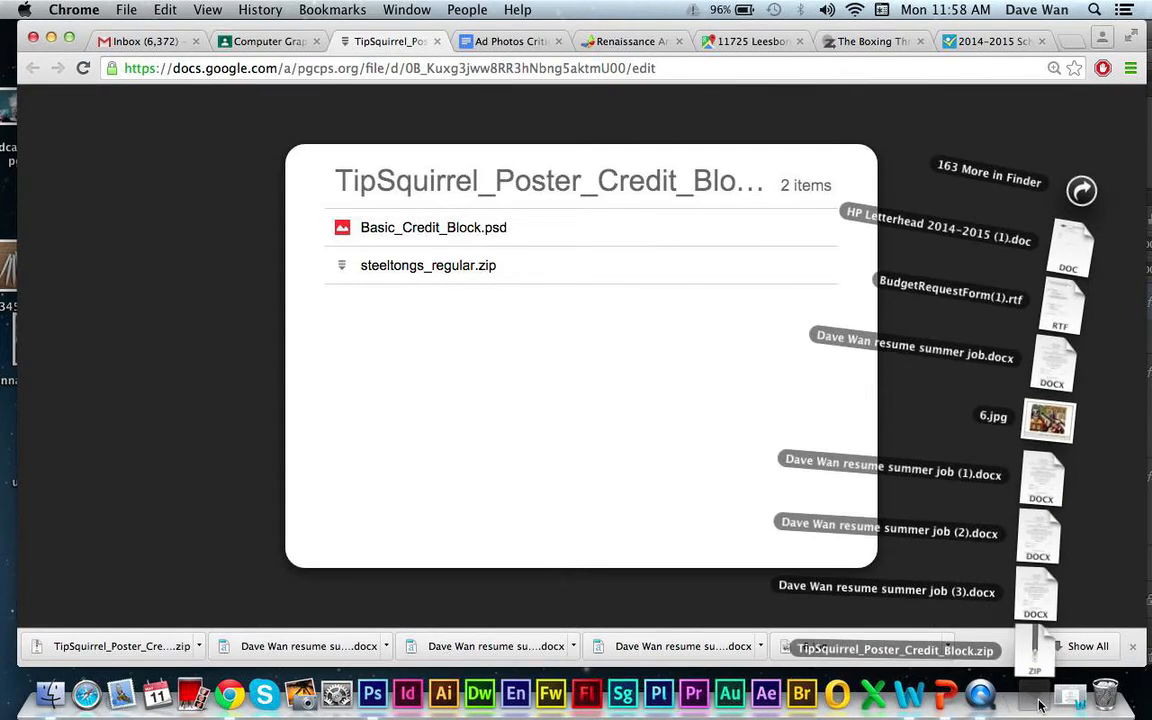
pyautogui.click(1040, 705)
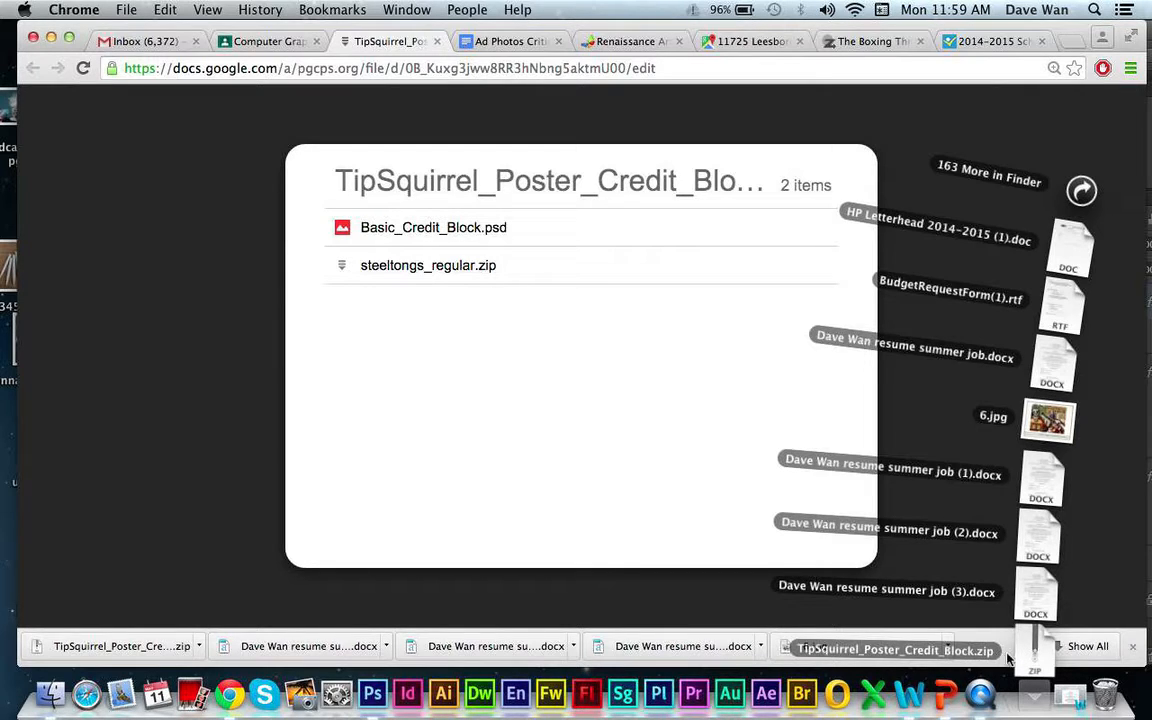
pyautogui.click(1033, 656)
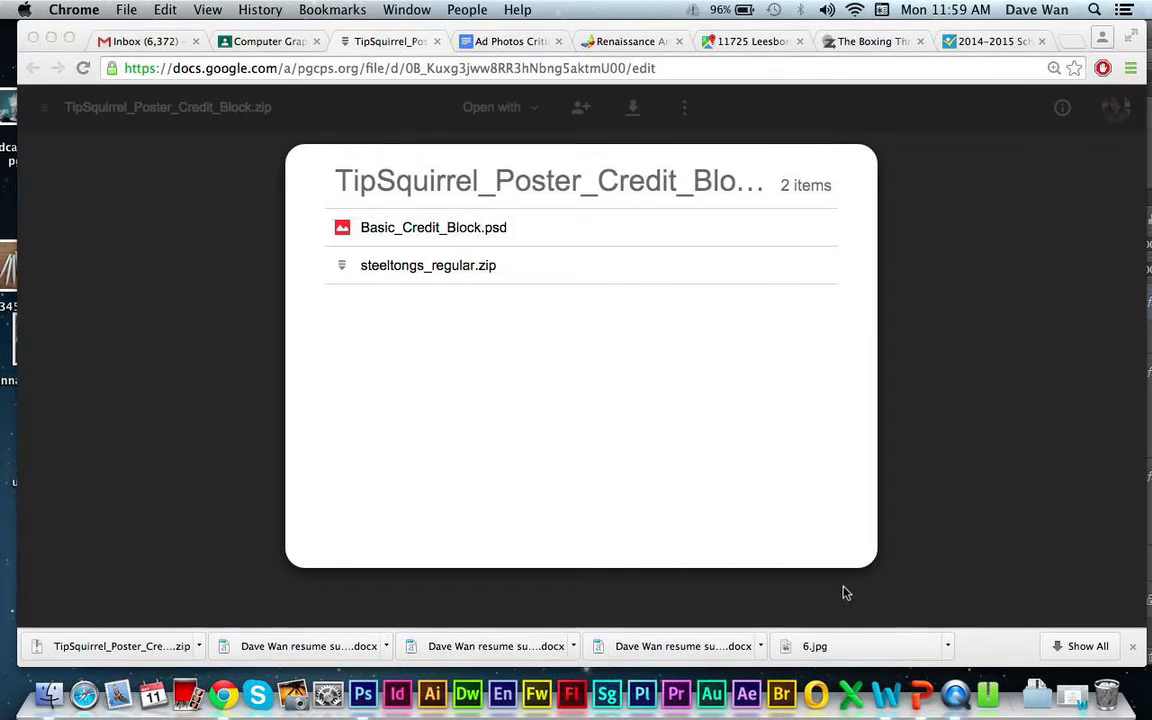
pyautogui.click(1035, 690)
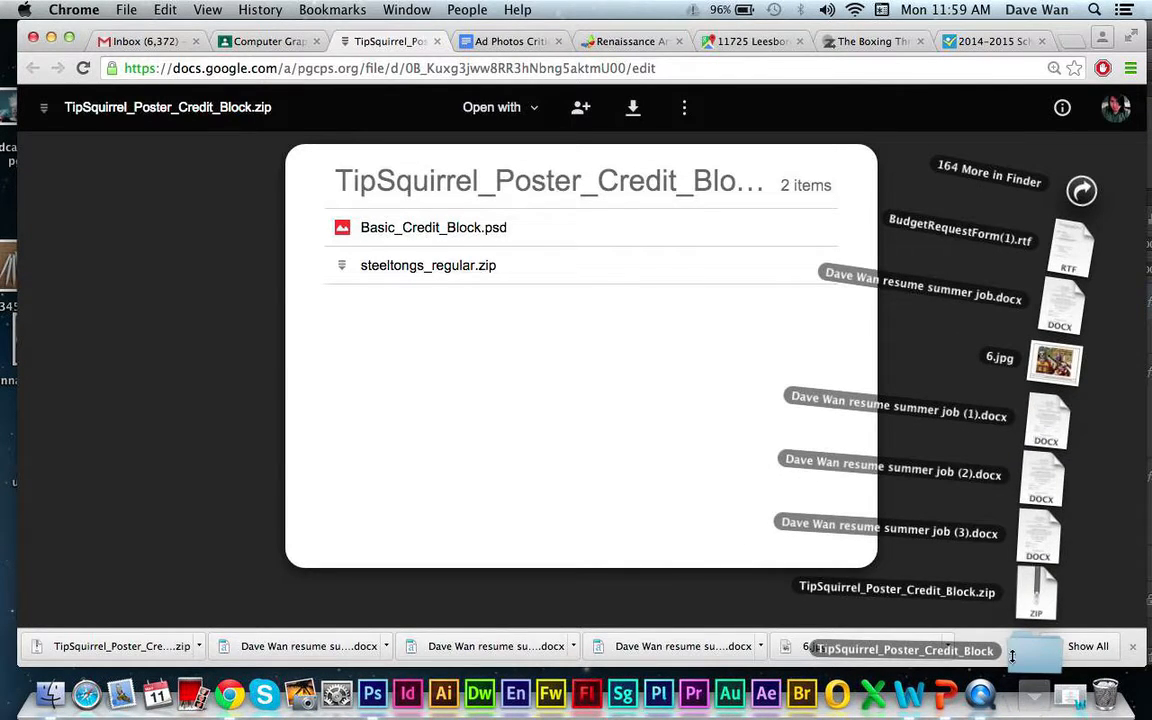
pyautogui.click(1012, 655)
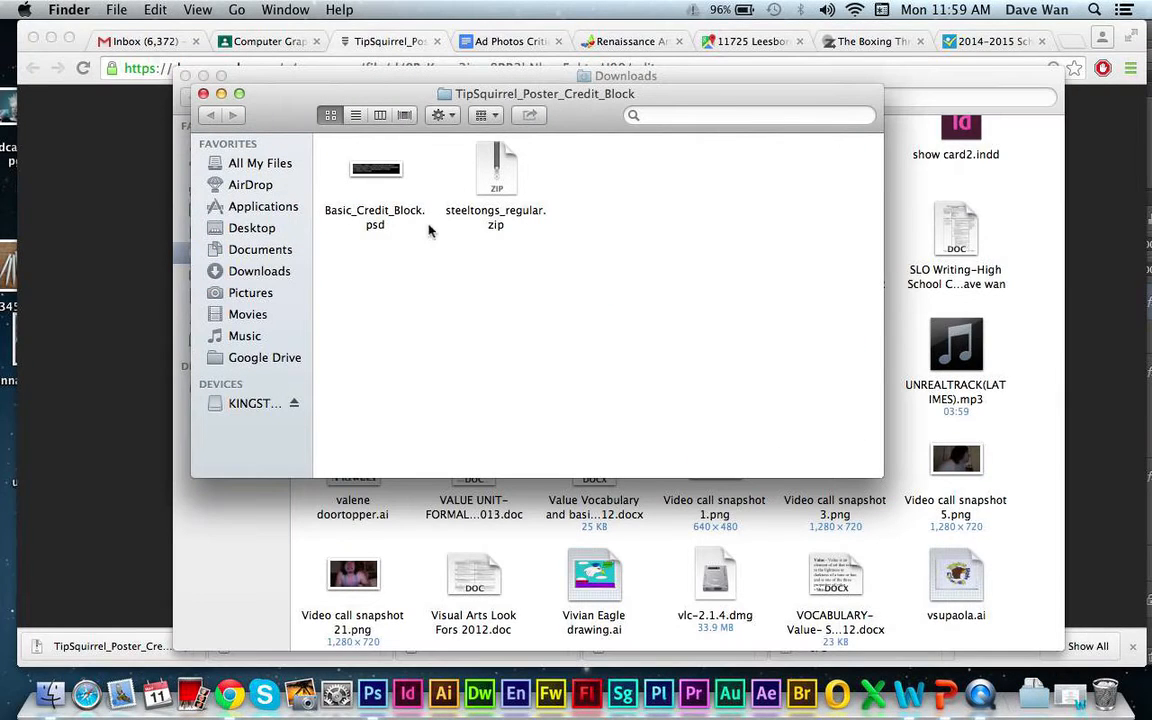
pyautogui.click(185, 75)
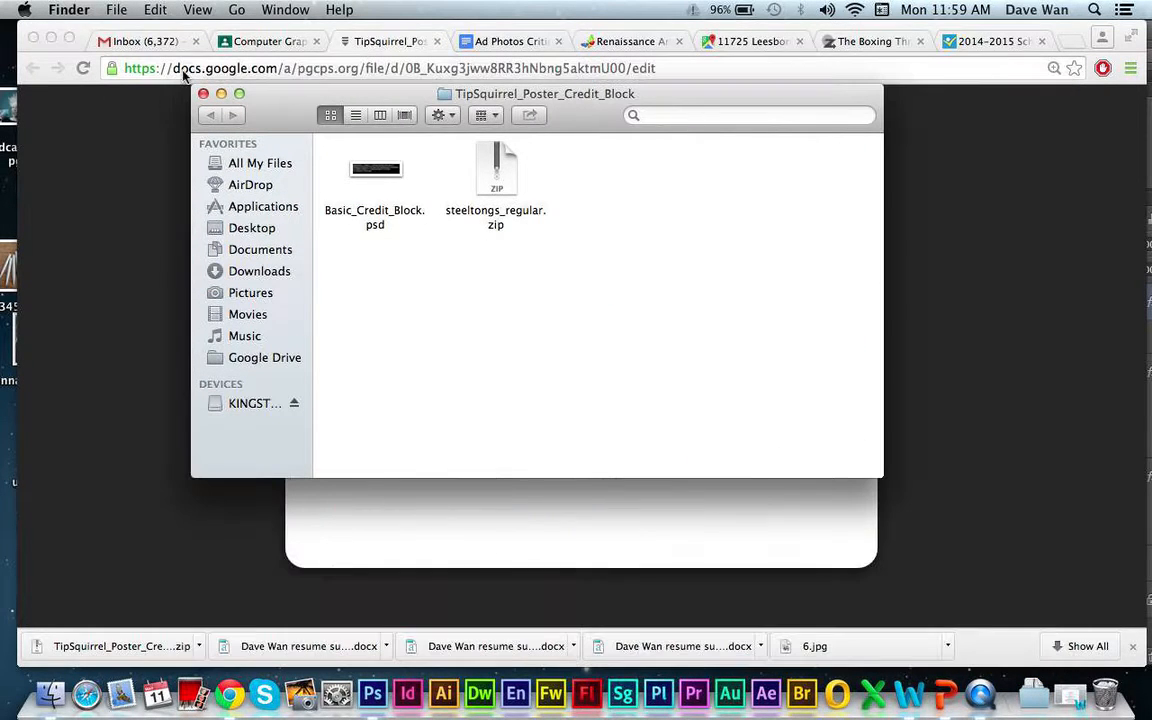
pyautogui.moveTo(376, 87); pyautogui.dragTo(592, 151)
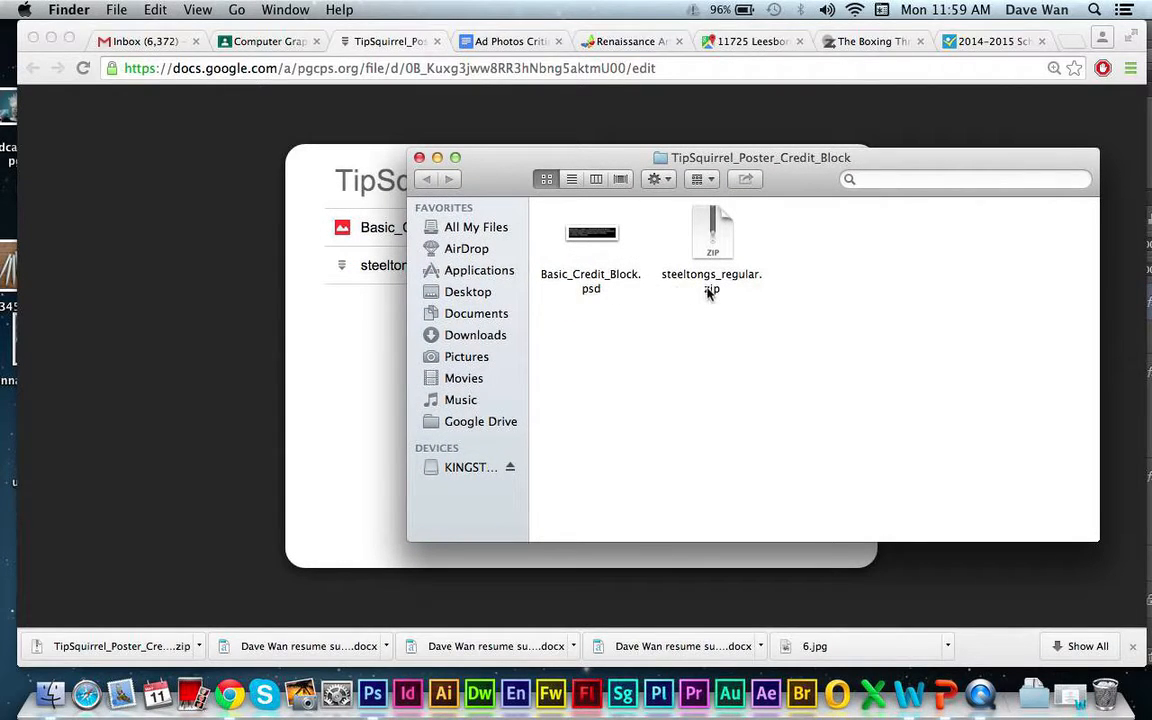
# - Extract steeltongs_regular.zip and open the resulting steeltongs_regular folder
pyautogui.click(715, 238)
pyautogui.doubleClick(715, 238)
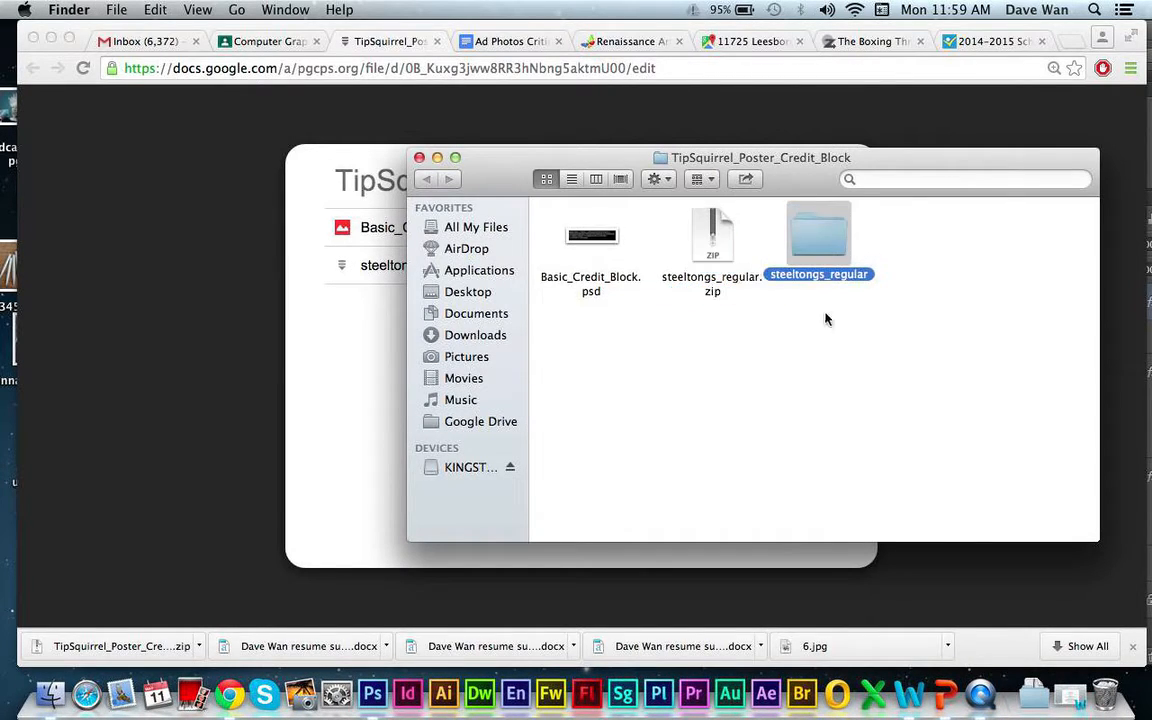
pyautogui.doubleClick(820, 240)
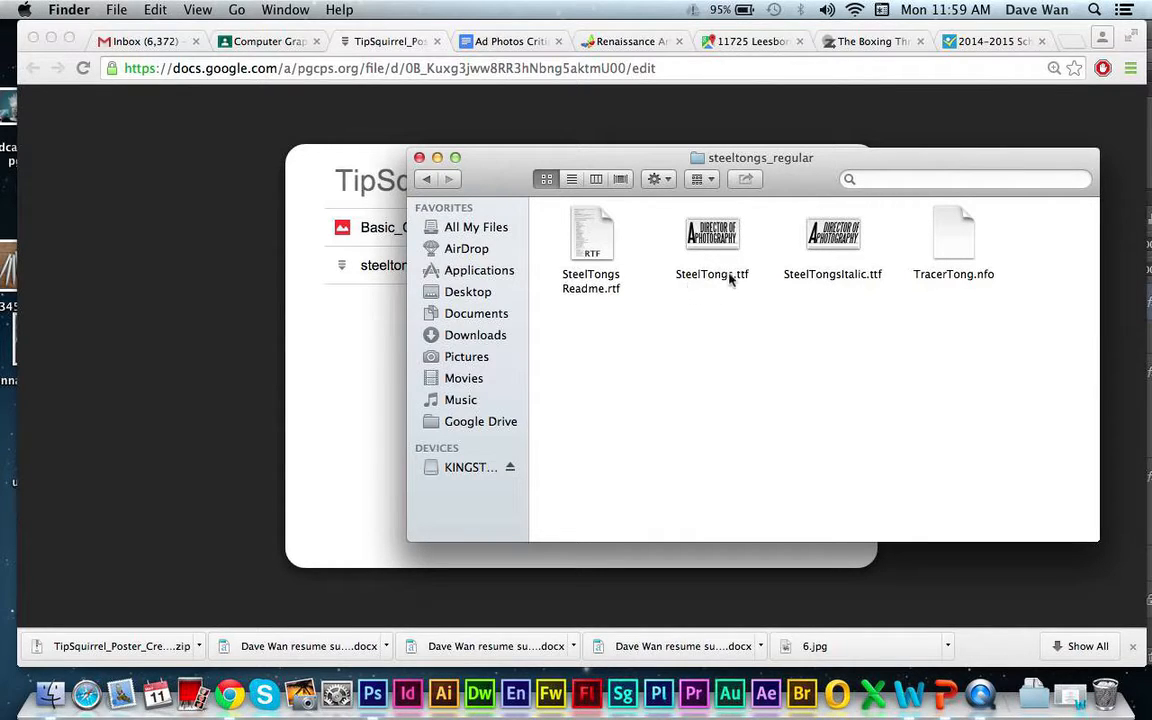
# - Install the regular SteelTongs font from SteelTongs.ttf
pyautogui.doubleClick(714, 238)
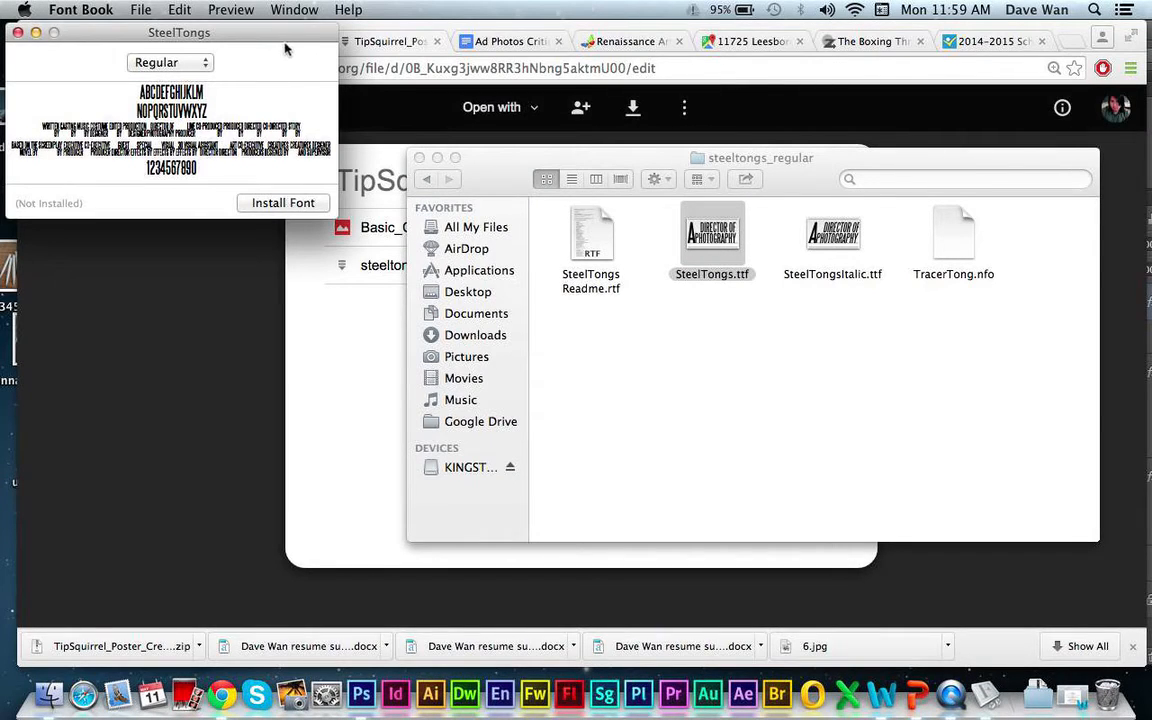
pyautogui.moveTo(284, 40); pyautogui.dragTo(638, 153)
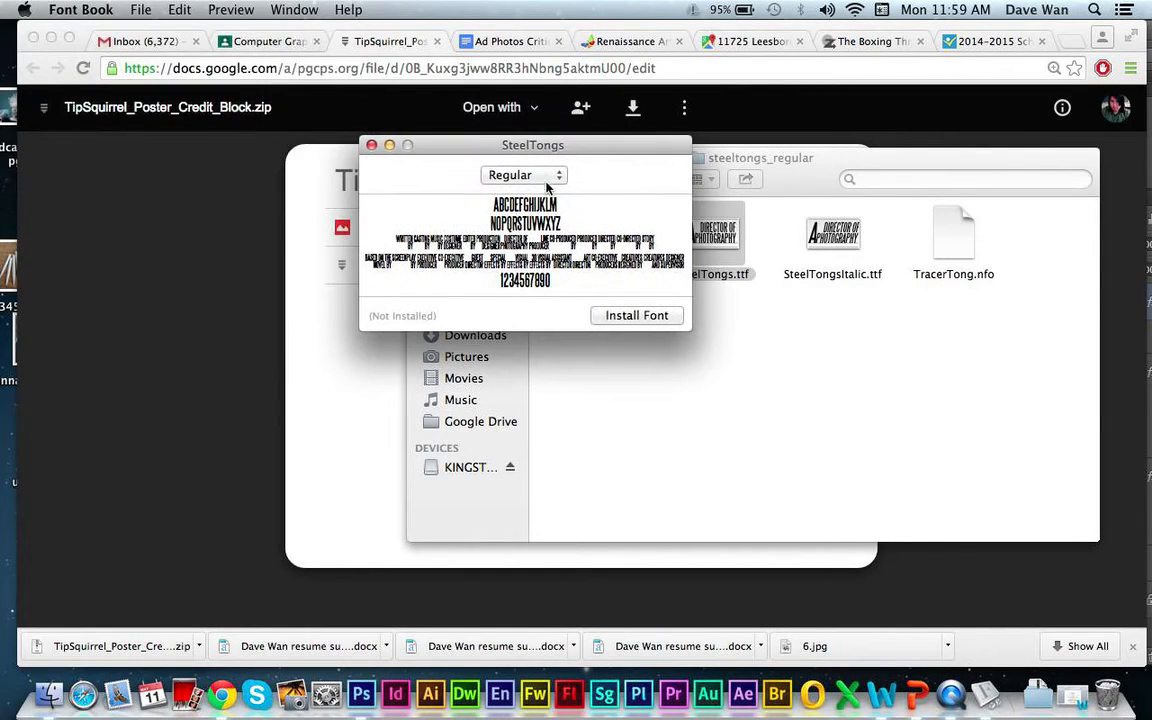
pyautogui.click(611, 316)
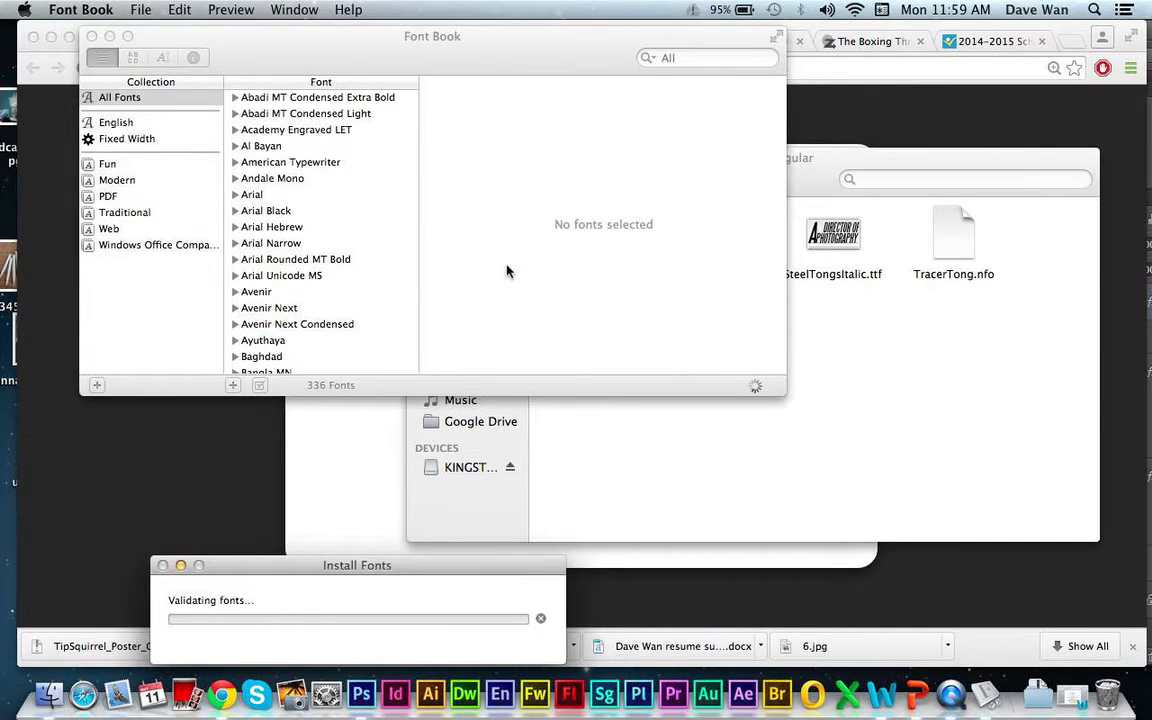
pyautogui.moveTo(333, 36); pyautogui.dragTo(674, 192)
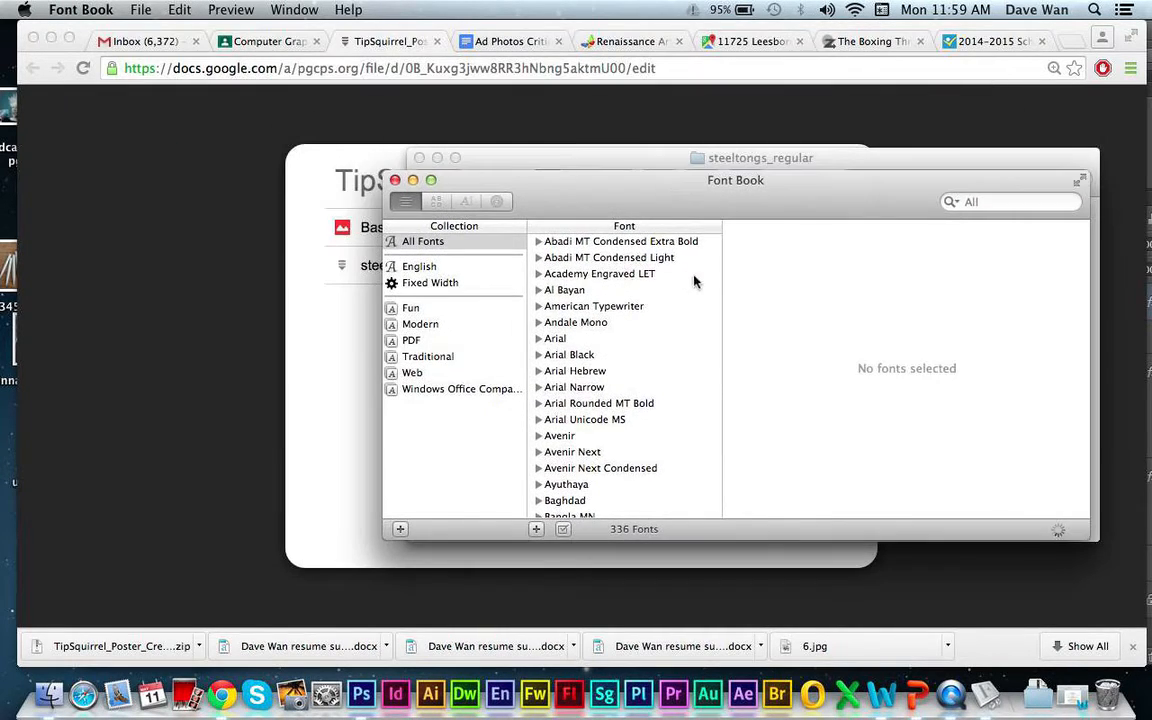
pyautogui.moveTo(606, 208); pyautogui.dragTo(593, 232)
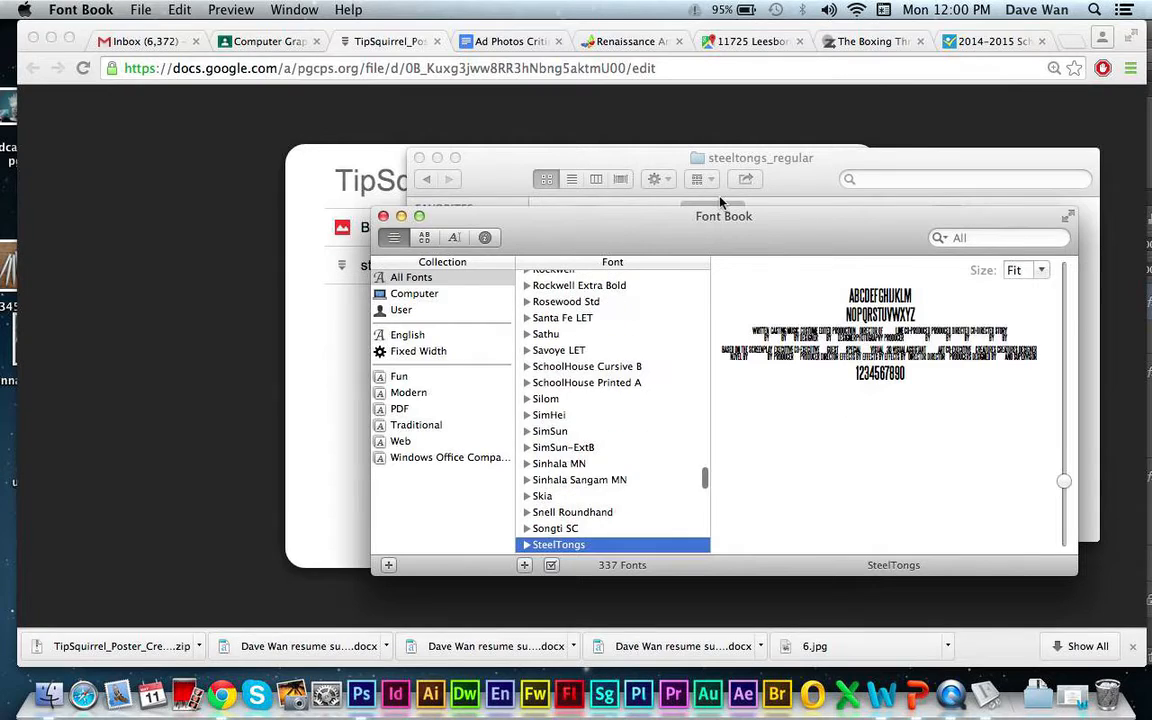
# - Install the italic font from SteelTongsItalic.ttf, close Font Book and return to the TipSquirrel_Poster_Credit_Block folder
pyautogui.click(785, 205)
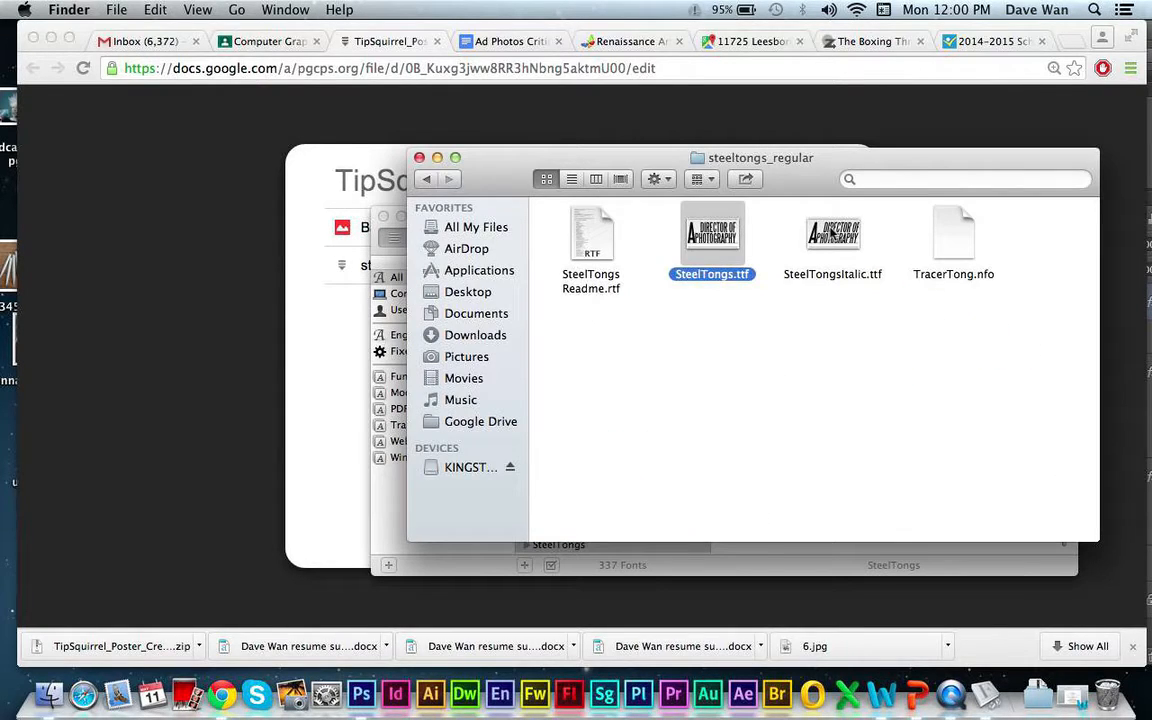
pyautogui.doubleClick(831, 233)
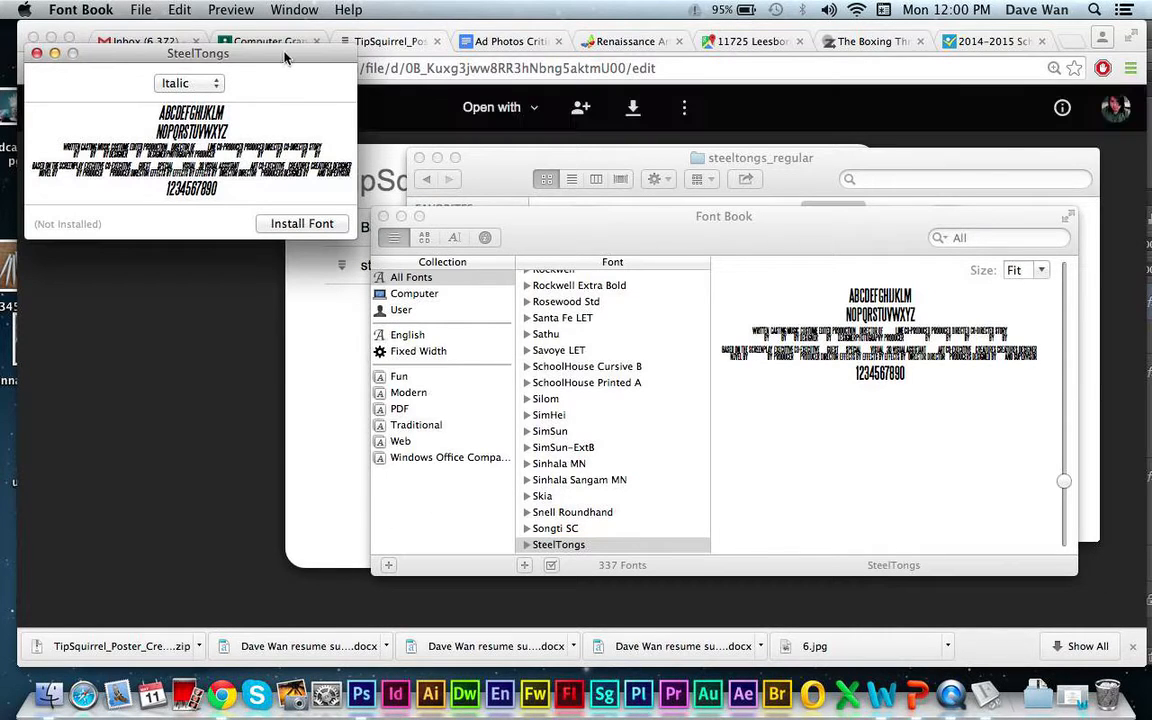
pyautogui.moveTo(223, 47); pyautogui.dragTo(547, 68)
pyautogui.click(634, 247)
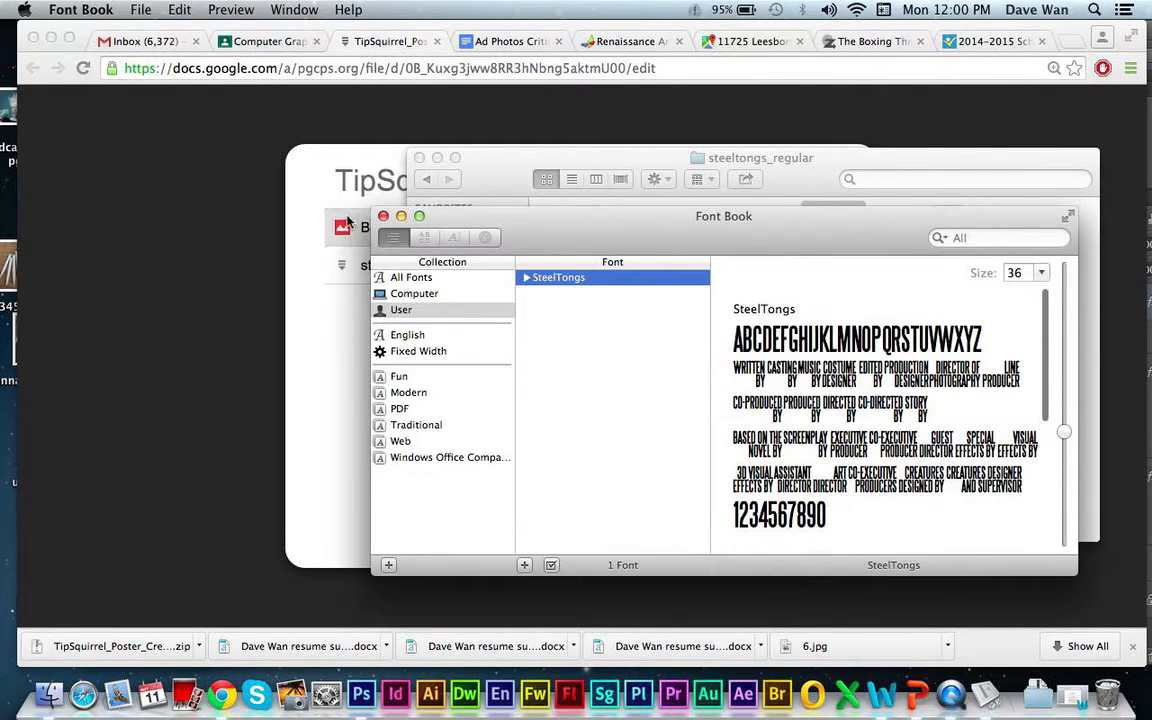
pyautogui.click(383, 217)
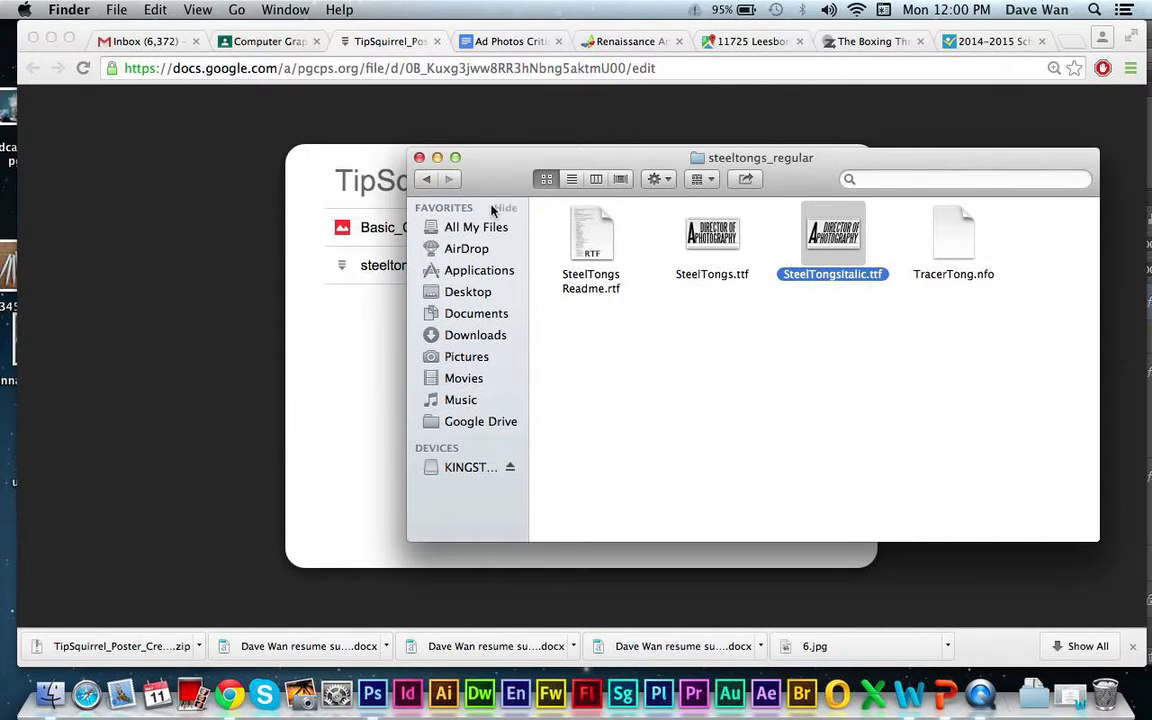
pyautogui.click(424, 184)
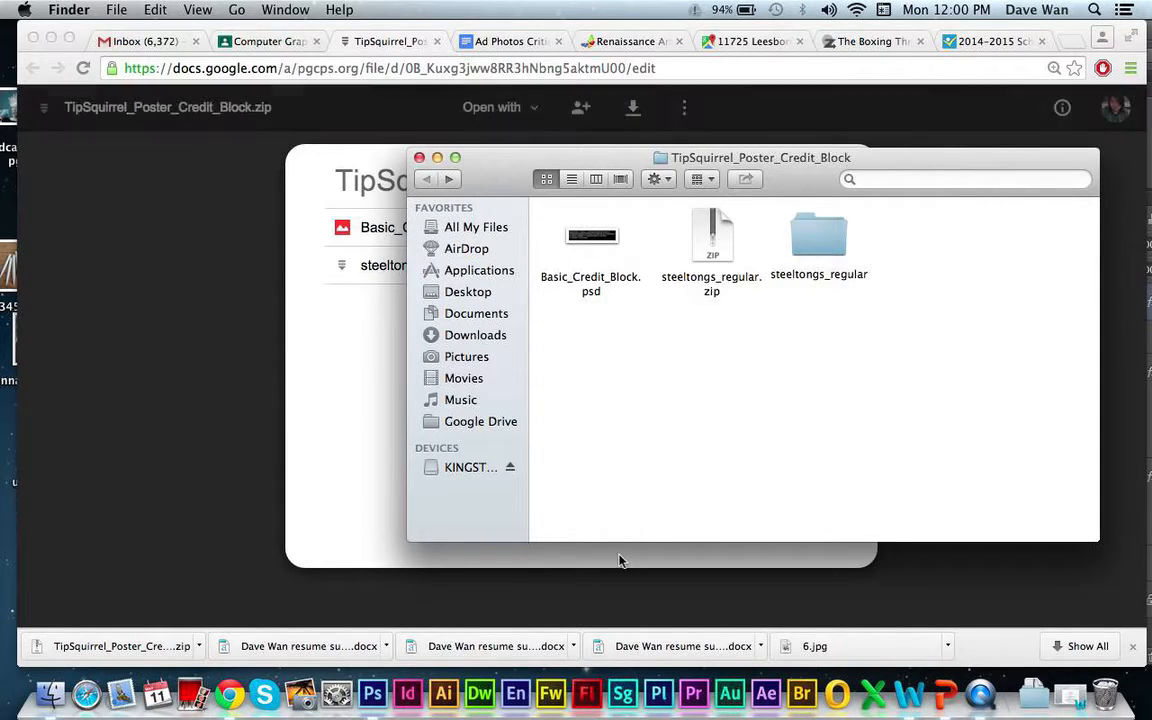
# - Switch to Photoshop with the movie poster and set the foreground colour to white and the background colour to black
pyautogui.click(372, 692)
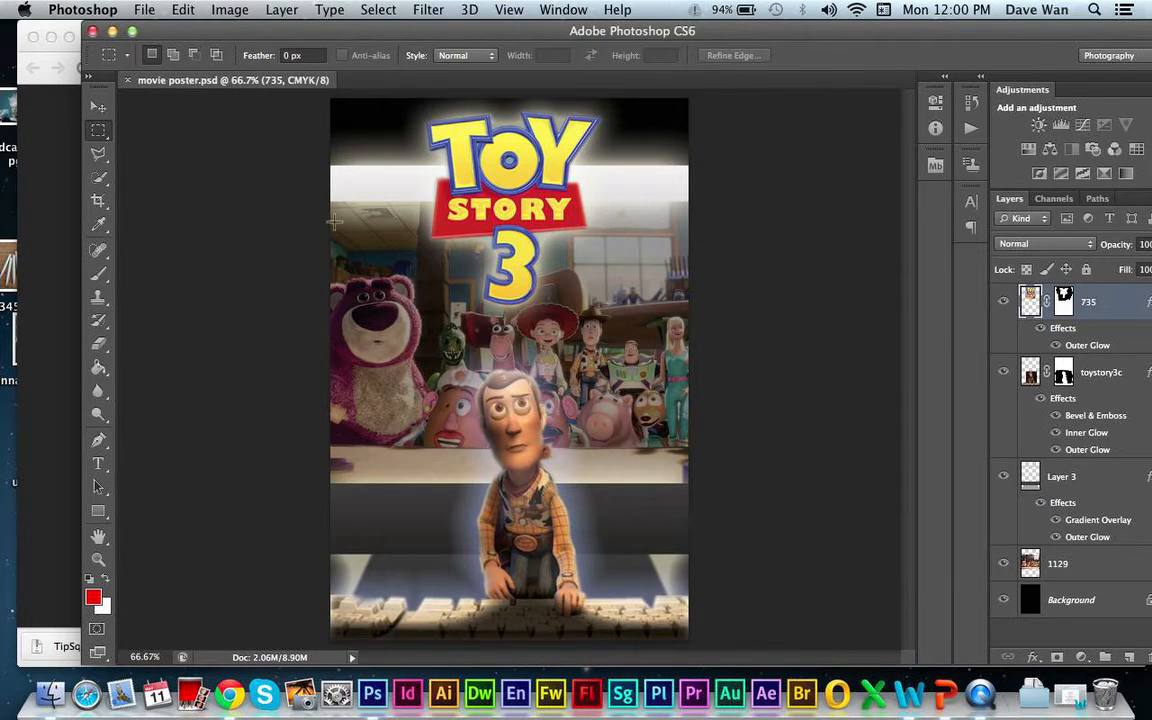
pyautogui.press('super+r')
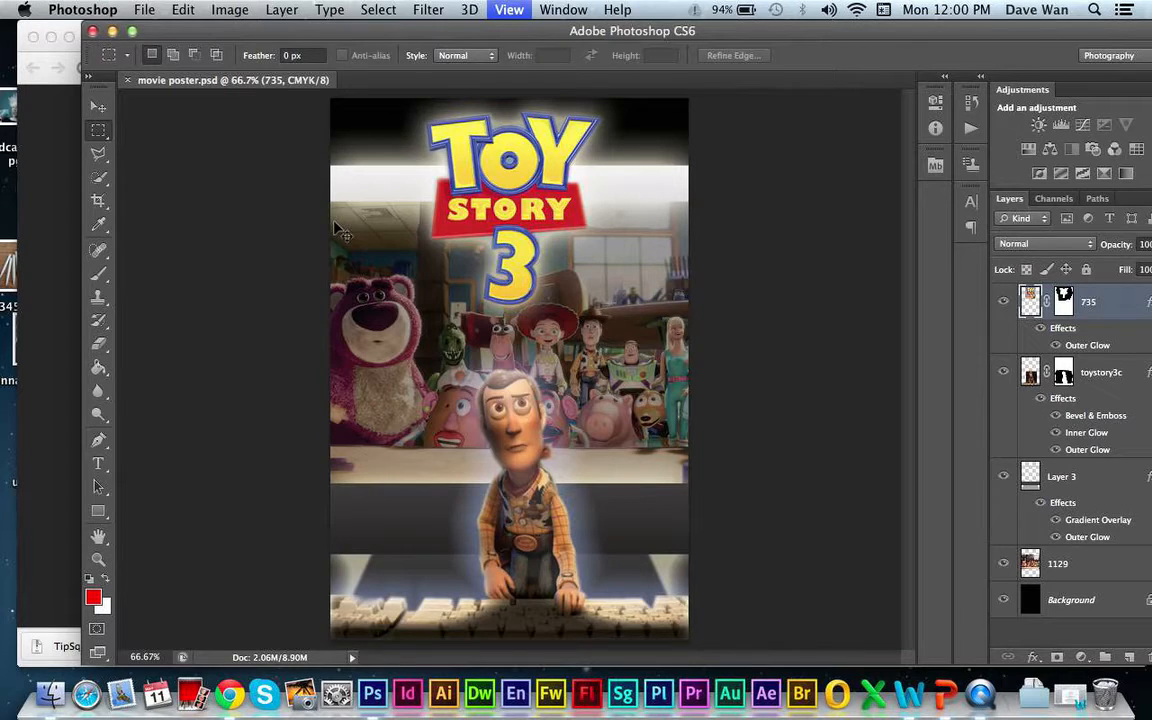
pyautogui.press('super+minus')
pyautogui.press('super+minus')
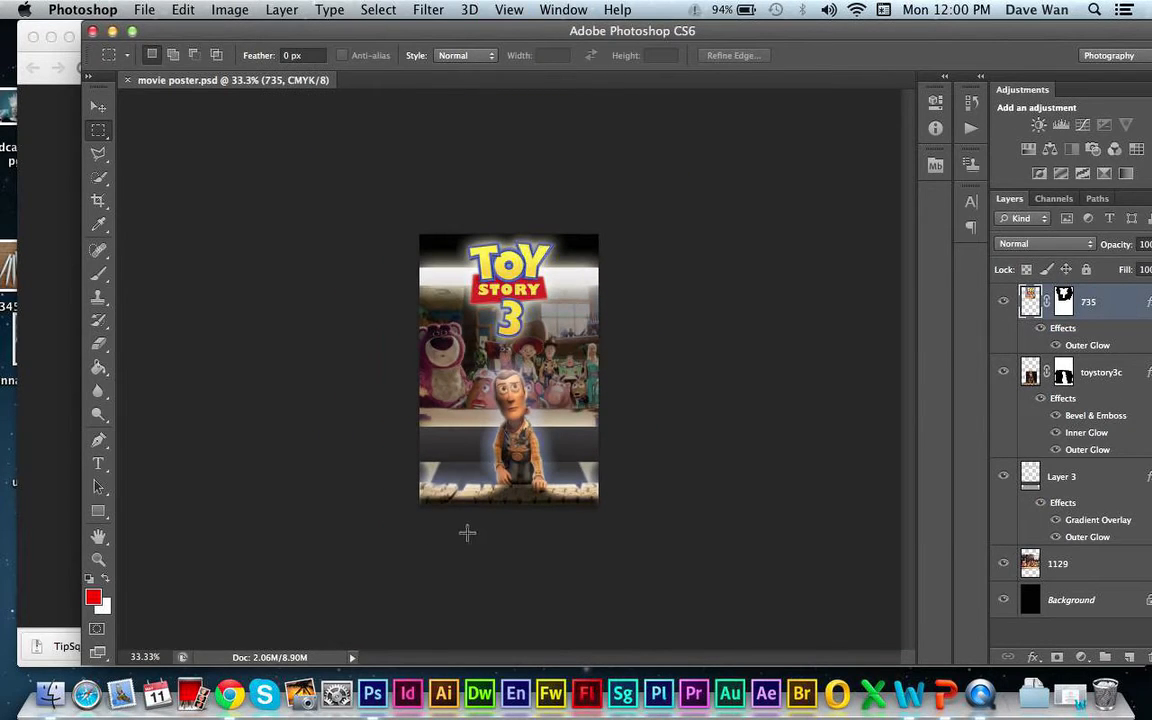
pyautogui.press('super+plus')
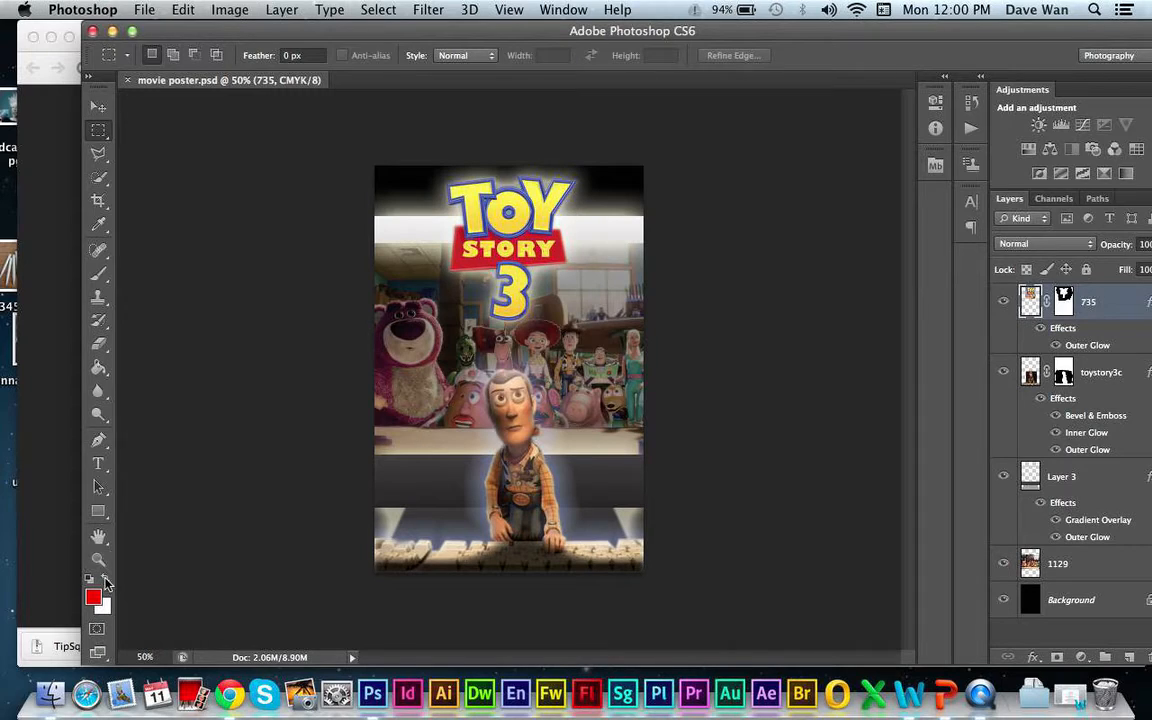
pyautogui.press('x')
pyautogui.click(103, 606)
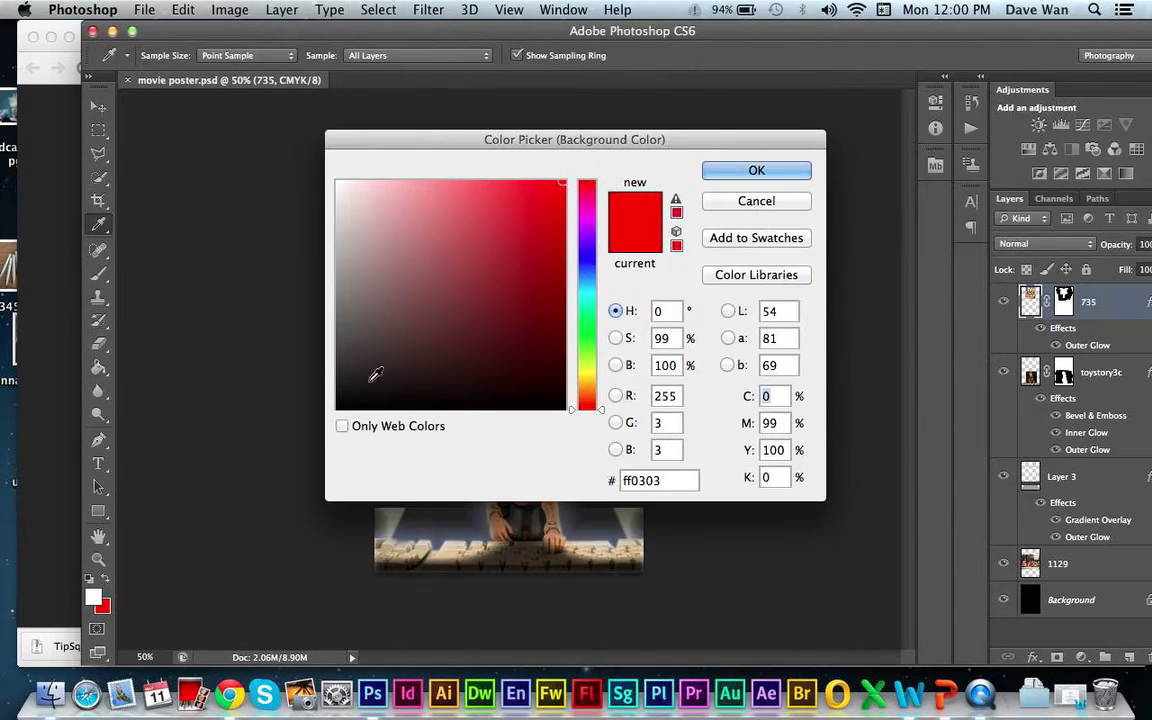
pyautogui.moveTo(372, 376); pyautogui.dragTo(327, 428)
pyautogui.click(752, 170)
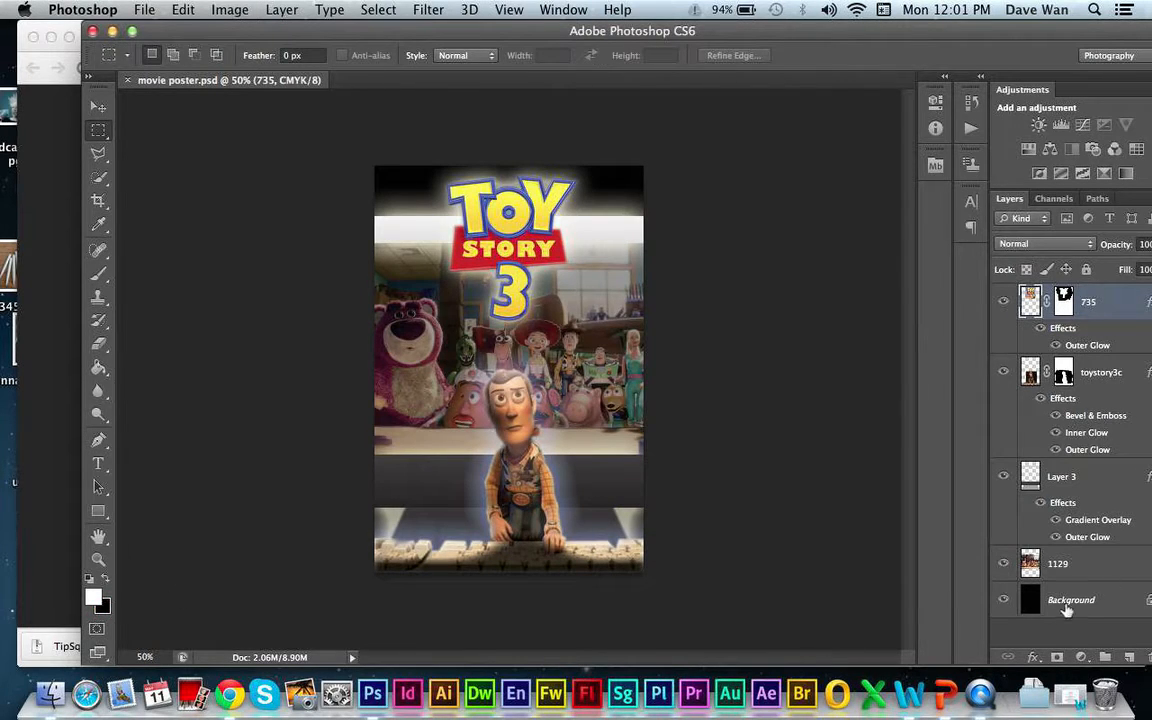
# - Increase the canvas height to 5 inches, keeping the centre anchor and the background colour as the extension colour
pyautogui.click(224, 9)
pyautogui.click(230, 9)
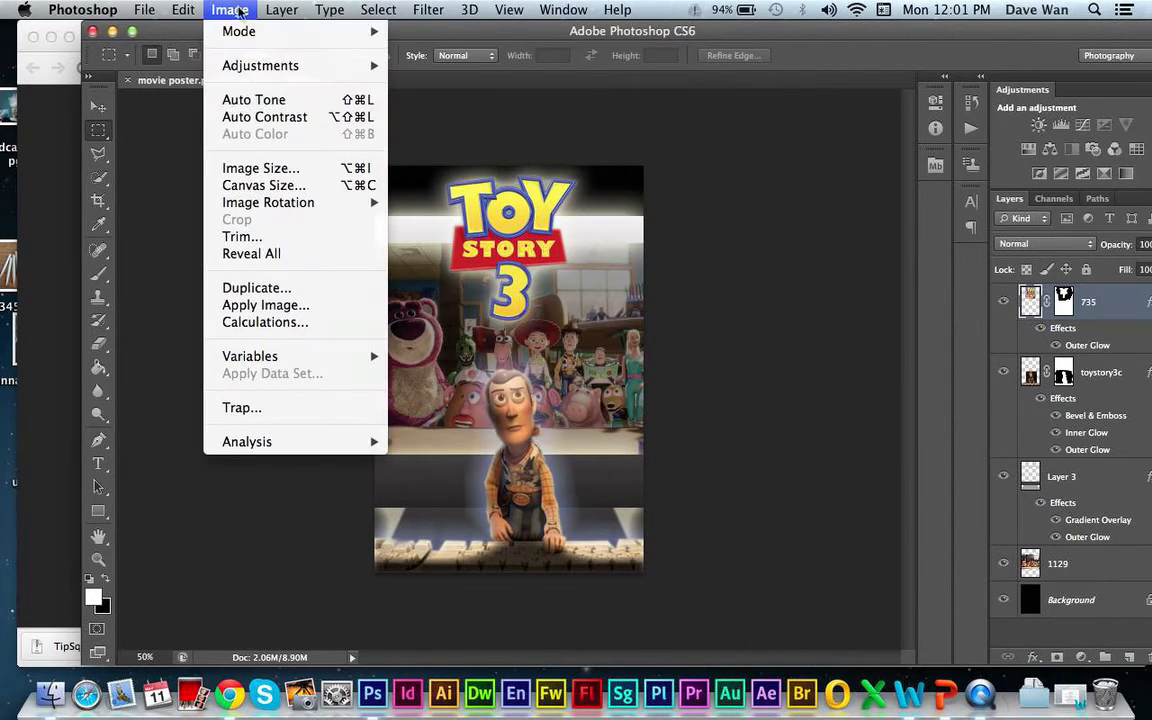
pyautogui.click(282, 186)
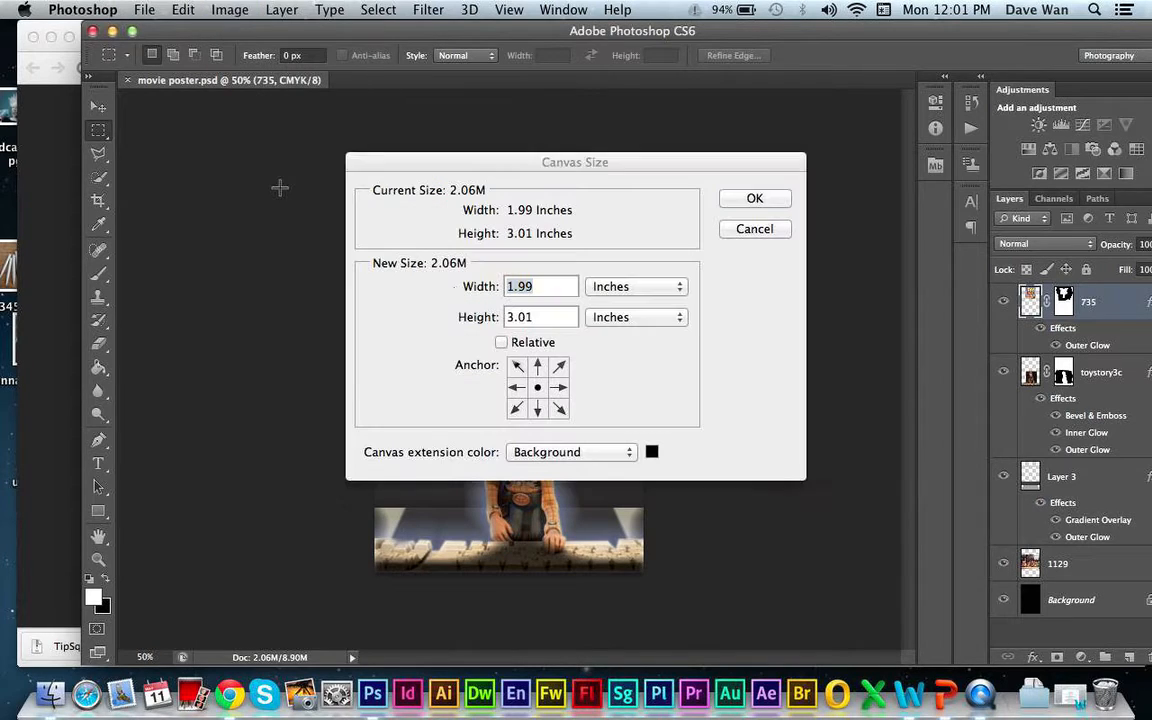
pyautogui.press('Tab')
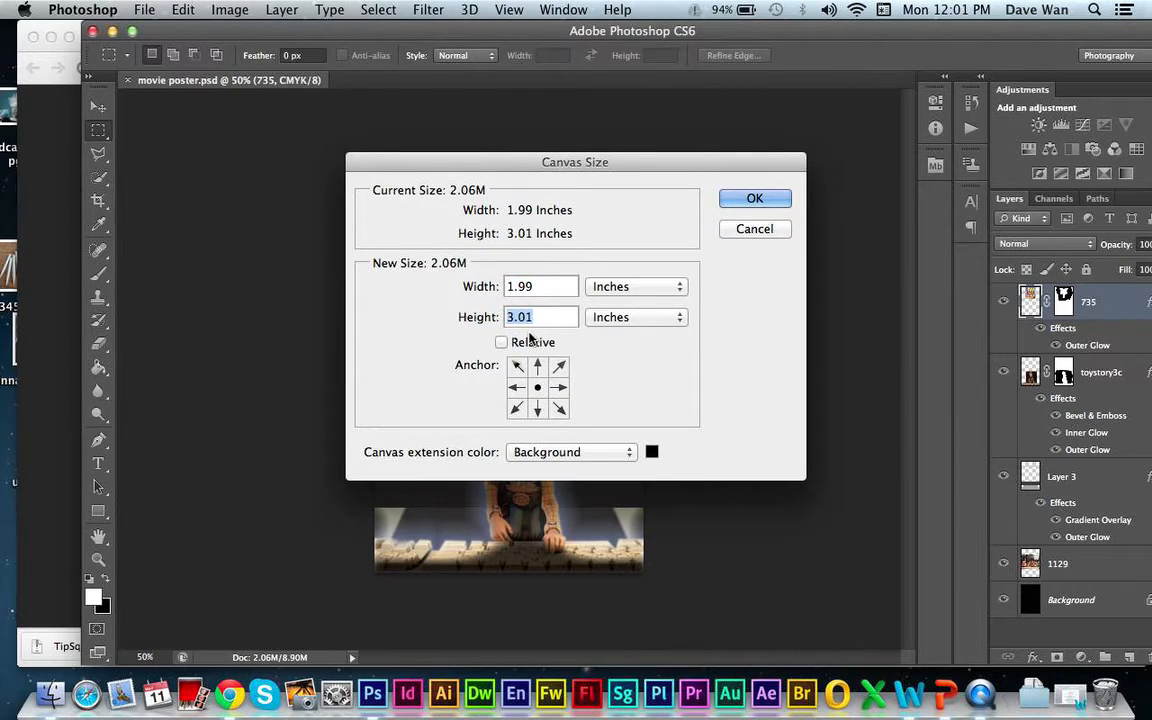
pyautogui.write('5')
pyautogui.press('Return')
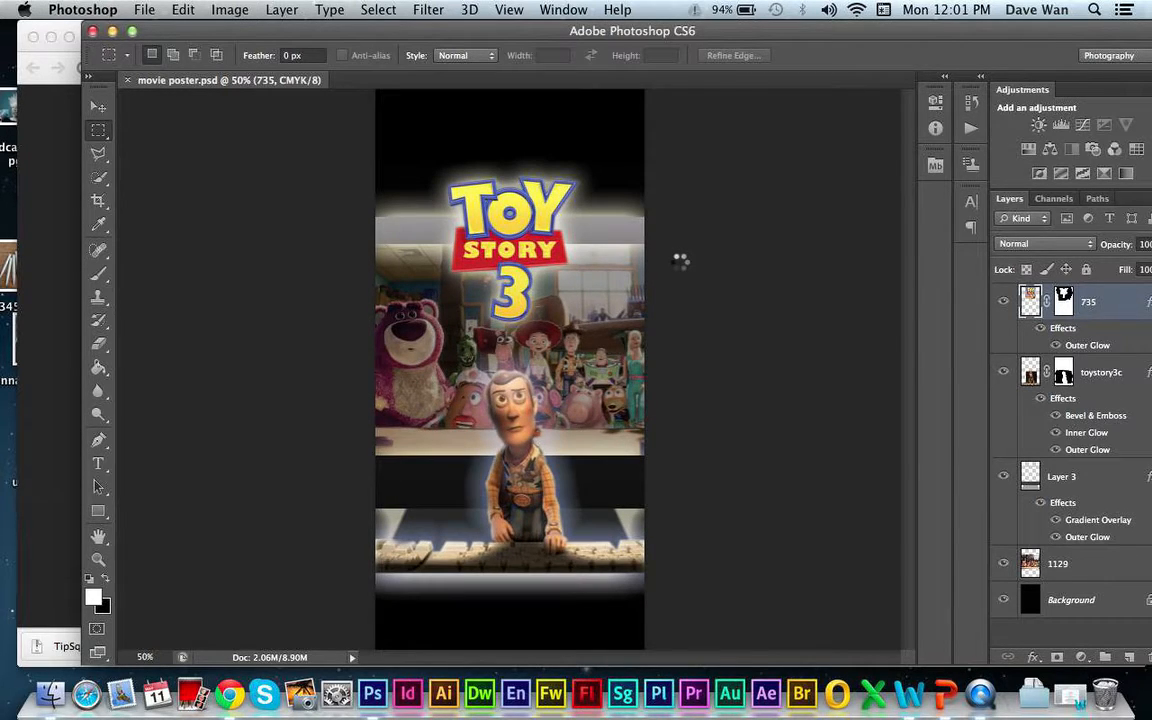
# - Crop part of the black area off the poster's top and a smaller strip off its bottom edge
pyautogui.press('super+minus')
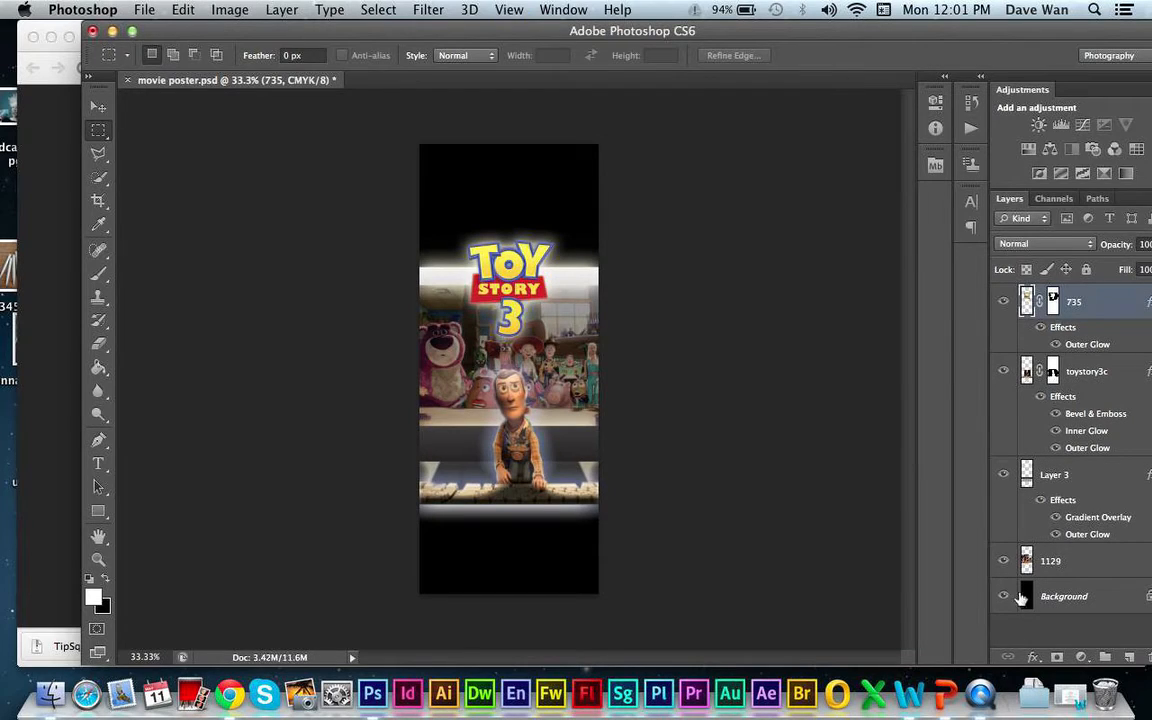
pyautogui.click(93, 202)
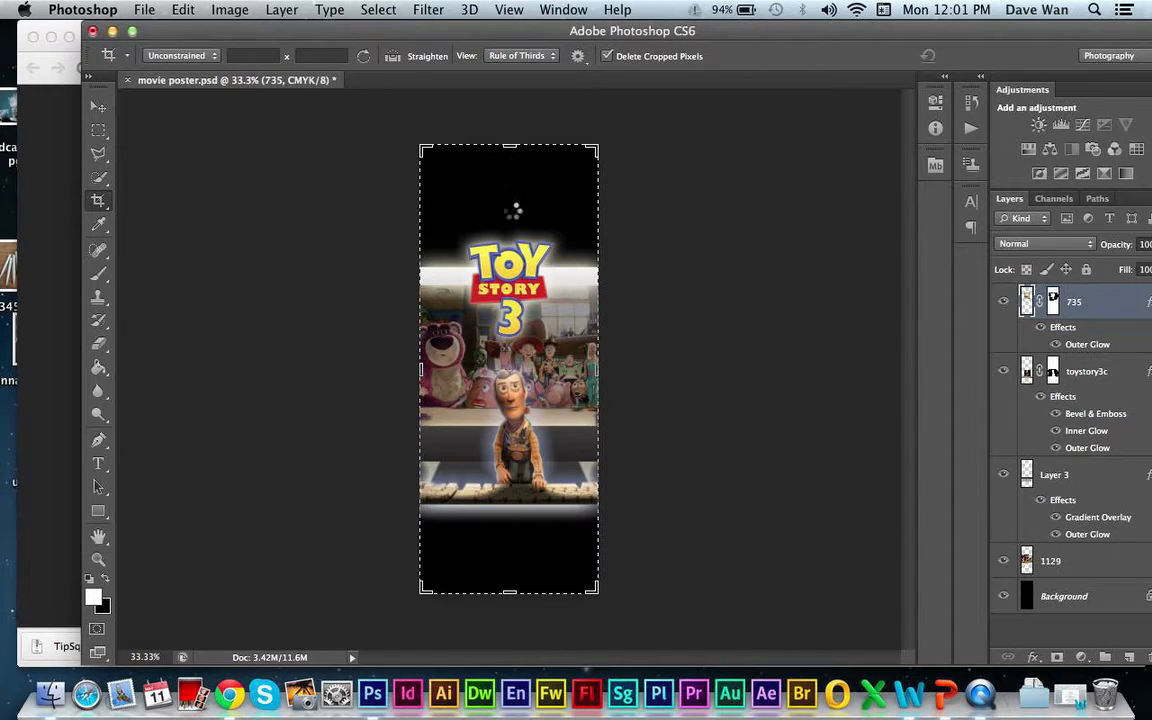
pyautogui.moveTo(512, 147); pyautogui.dragTo(514, 183)
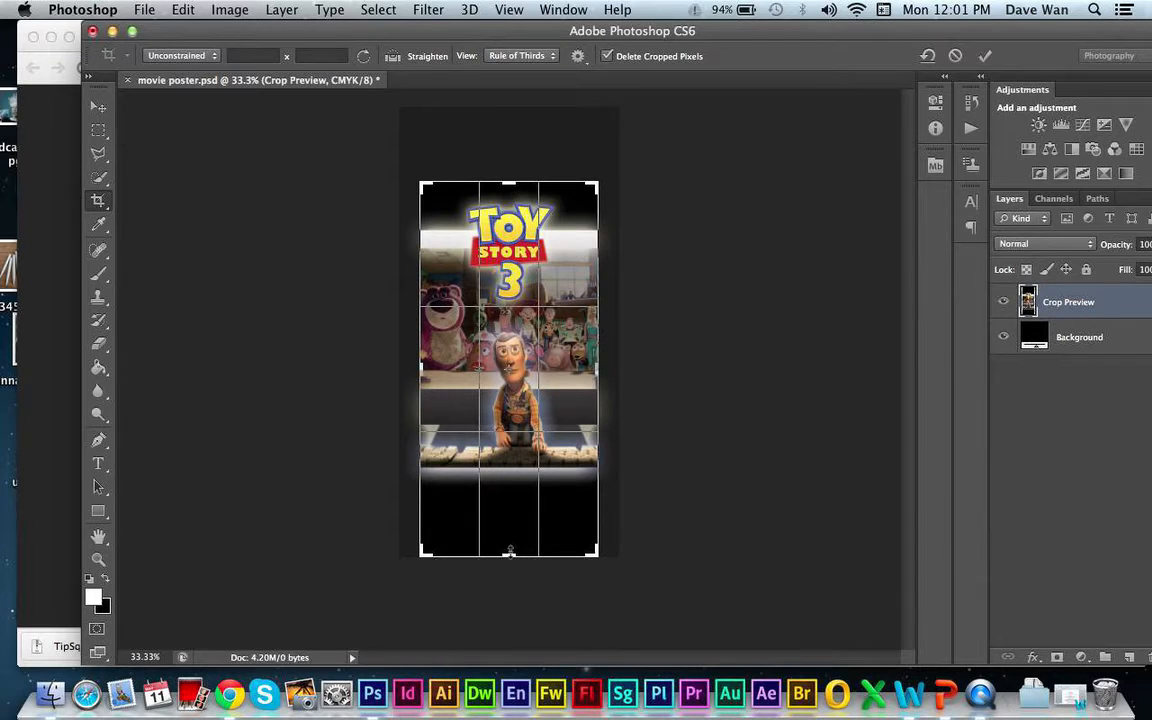
pyautogui.moveTo(510, 550); pyautogui.dragTo(510, 540)
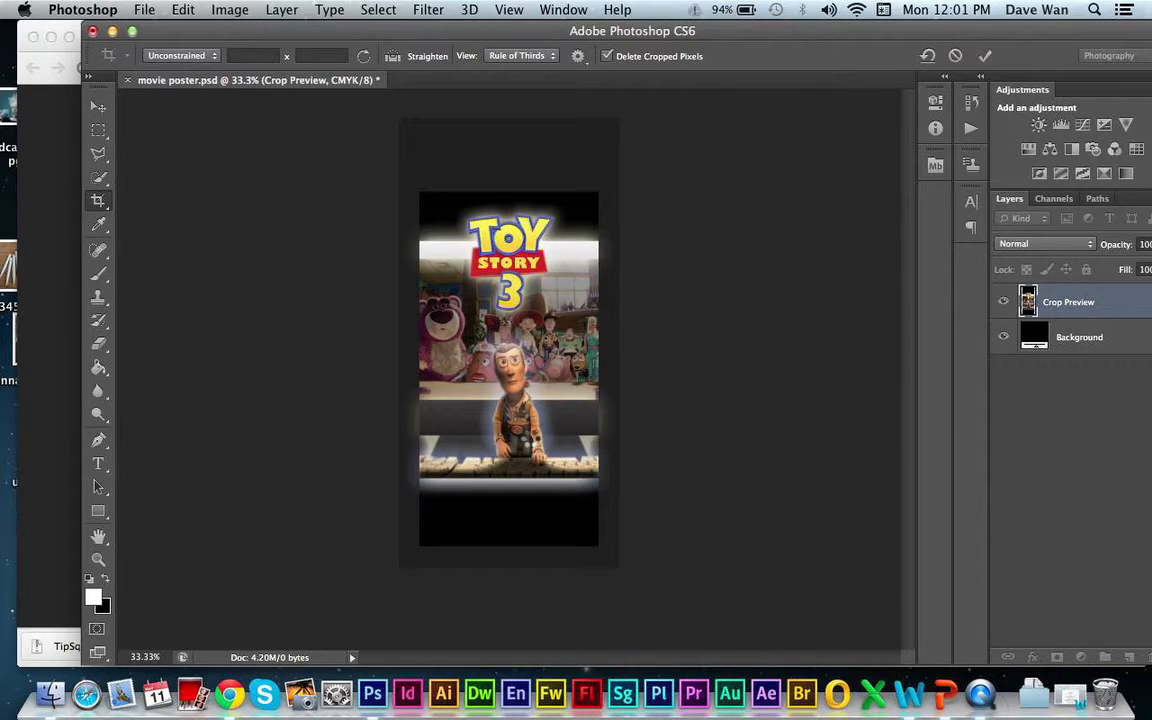
pyautogui.press('Return')
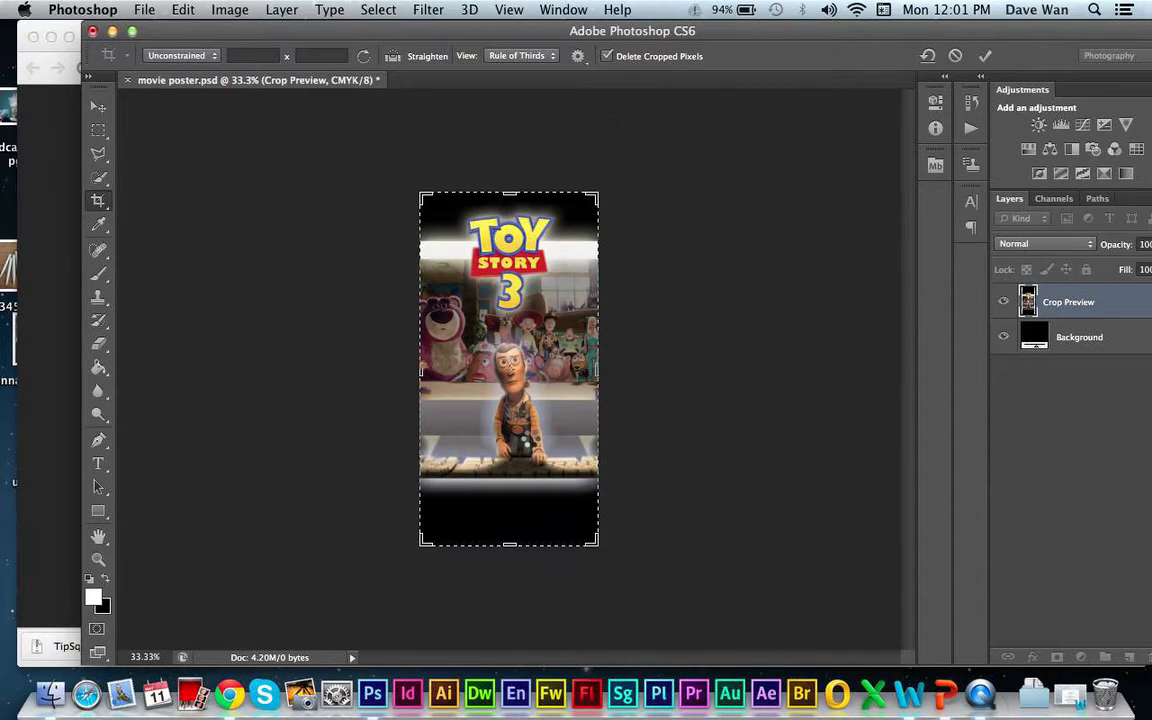
pyautogui.click(95, 106)
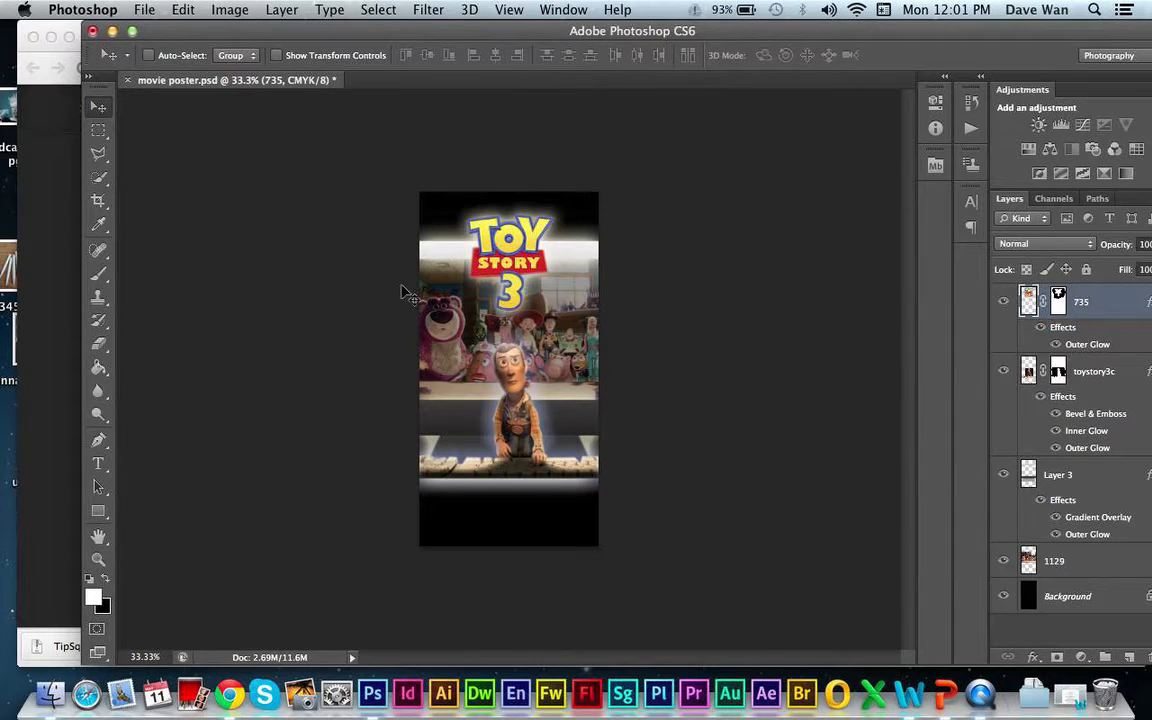
# - Add a new layer above layer 735 and marquee-select the full-width area below the keyboard down to the poster's bottom edge
pyautogui.press('super+equal')
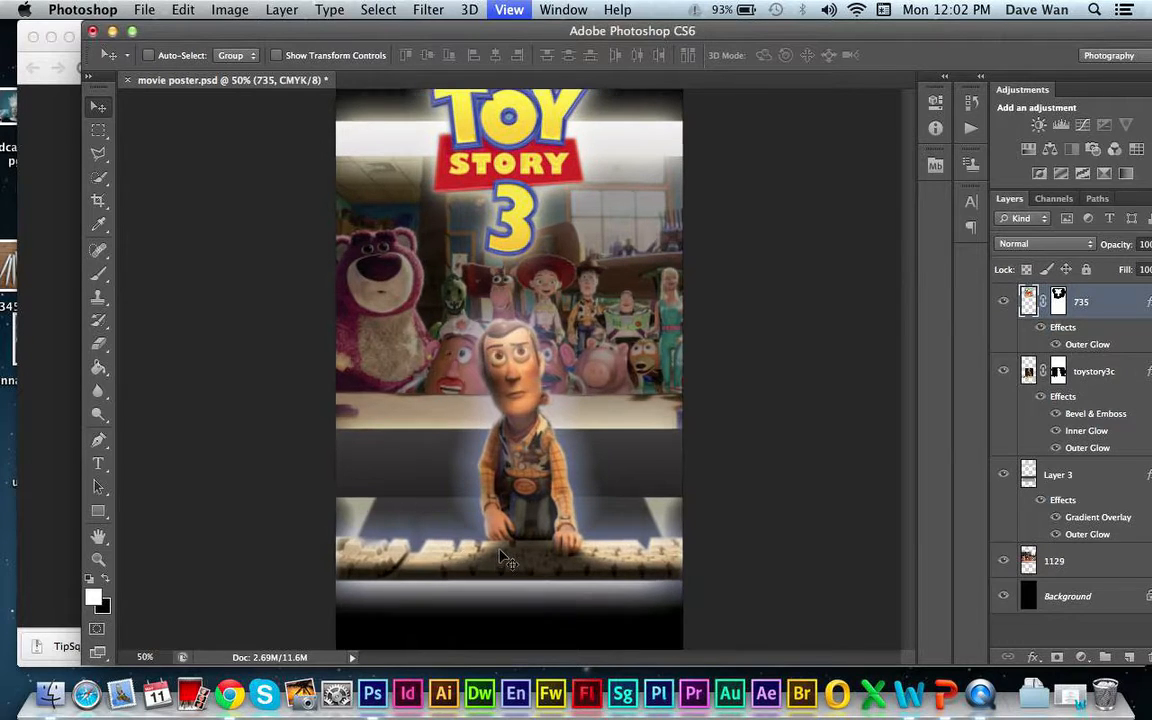
pyautogui.press('super+minus')
pyautogui.press('super+minus')
pyautogui.press('super+equal')
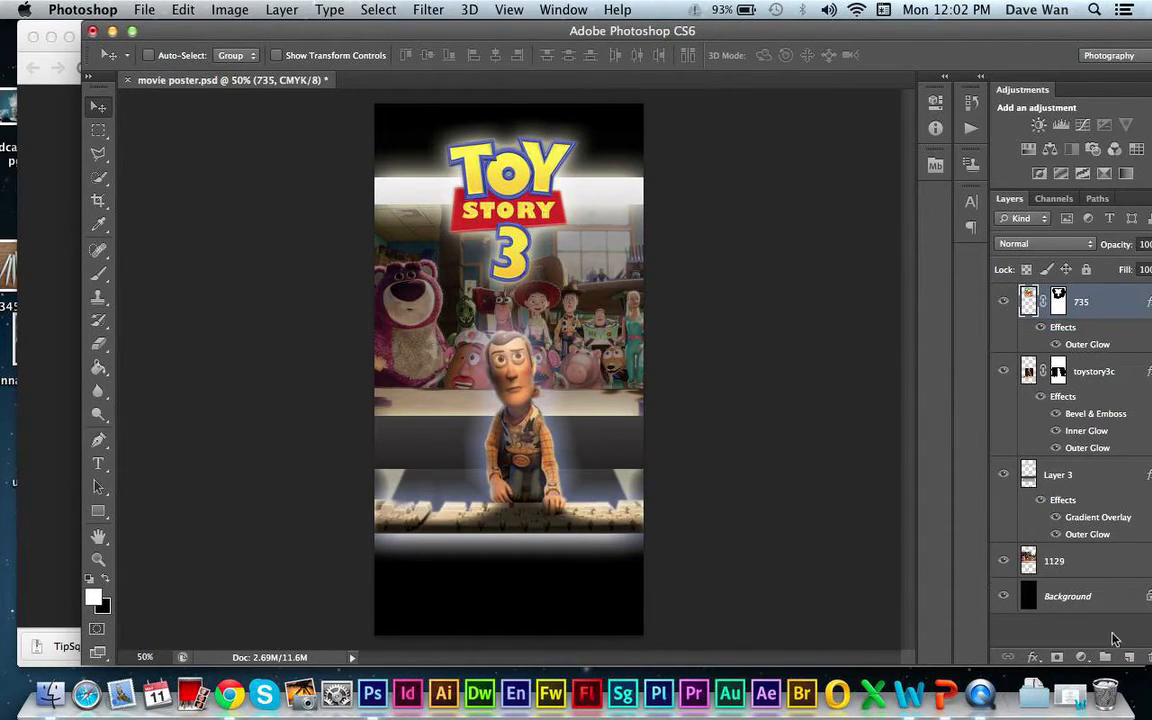
pyautogui.click(1129, 657)
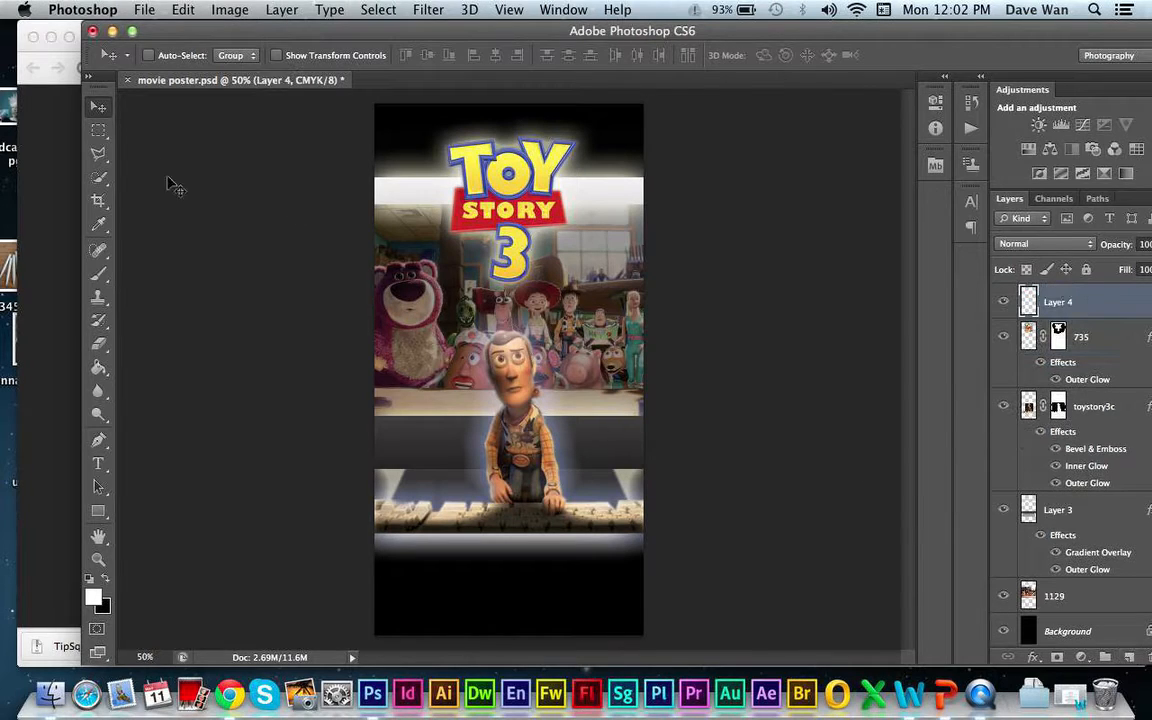
pyautogui.click(98, 130)
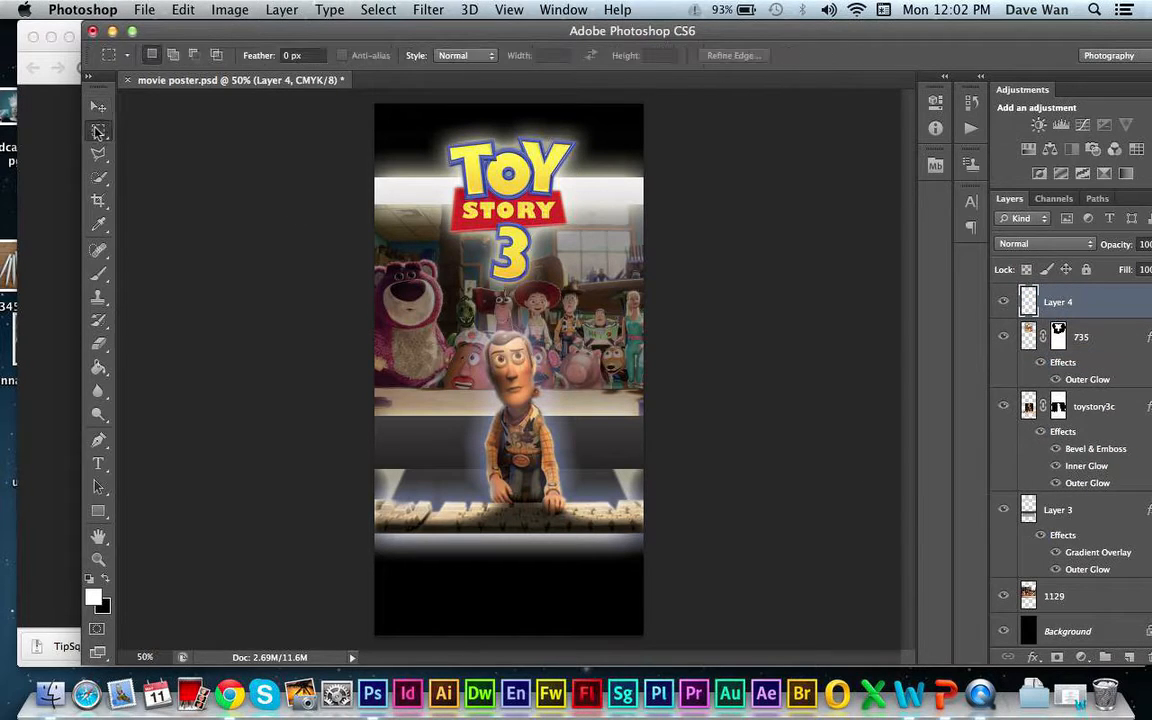
pyautogui.moveTo(363, 539); pyautogui.dragTo(483, 600)
pyautogui.click(366, 536)
pyautogui.moveTo(366, 536); pyautogui.dragTo(660, 640)
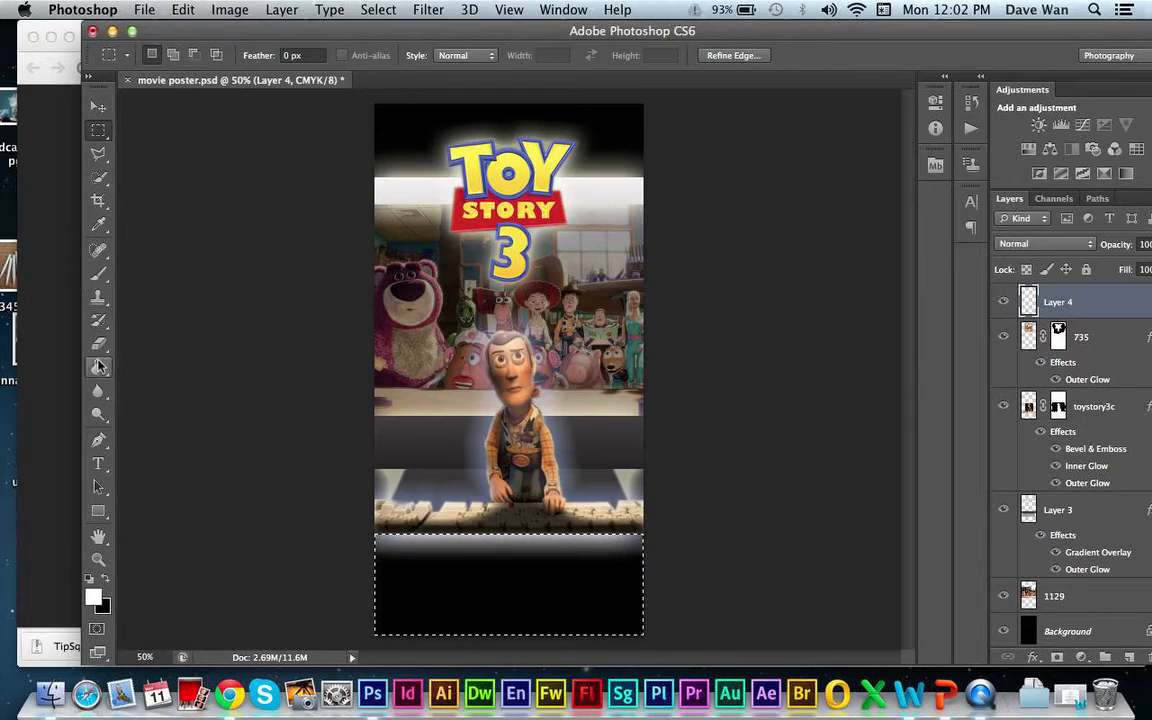
# - Fill the selected bottom area with black on the new layer using the Paint Bucket, and deselect it
pyautogui.click(100, 368)
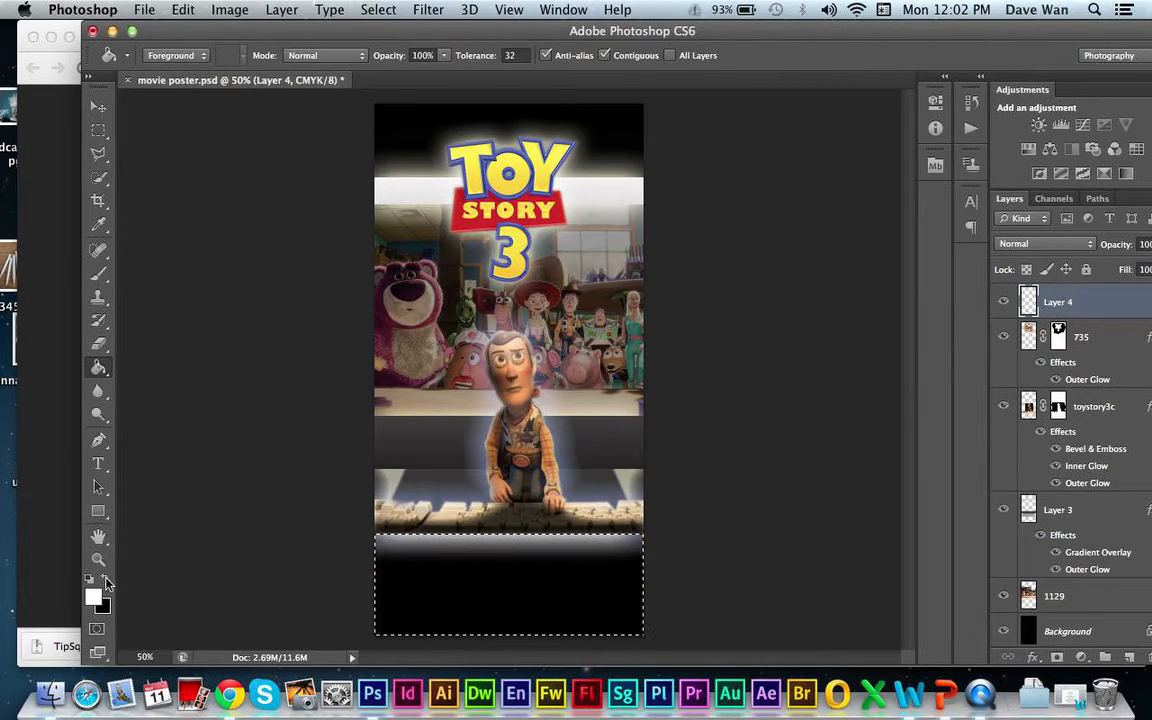
pyautogui.click(105, 581)
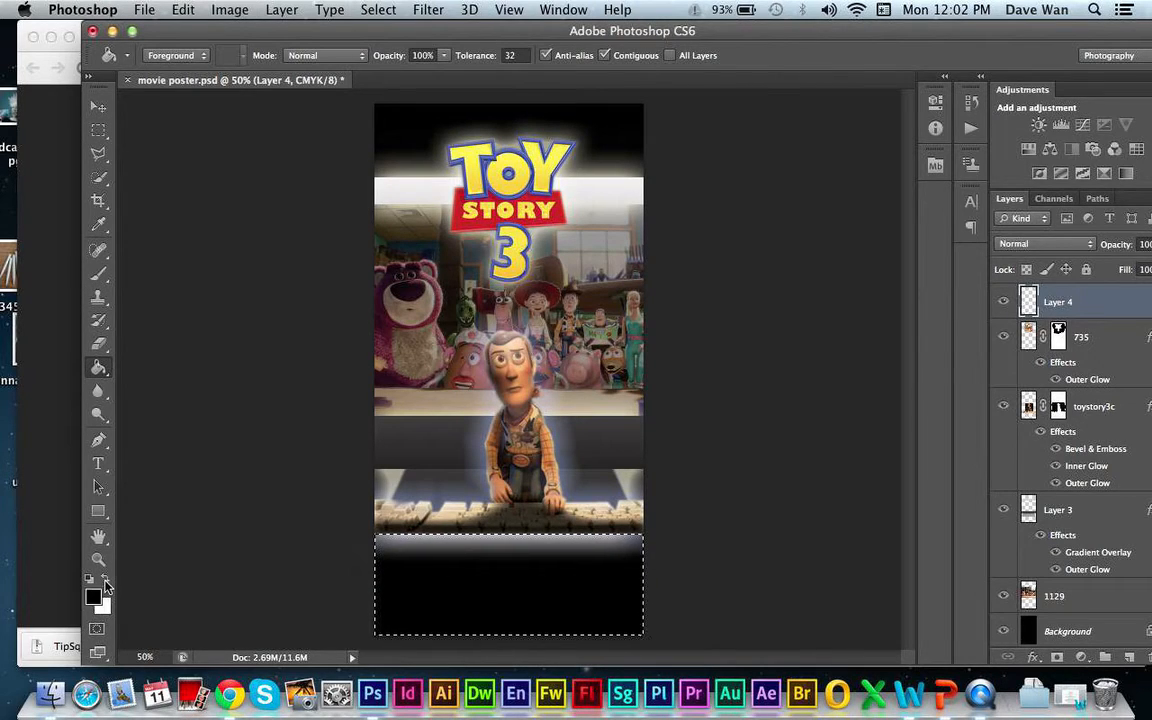
pyautogui.click(455, 582)
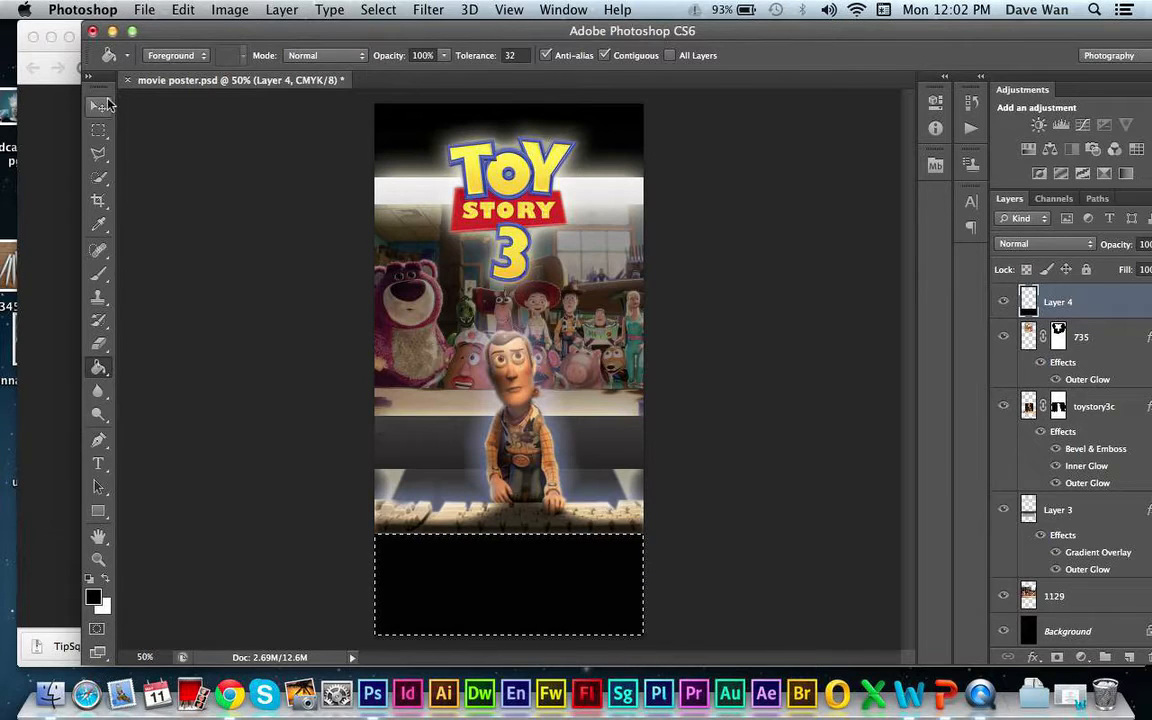
pyautogui.press('super+d')
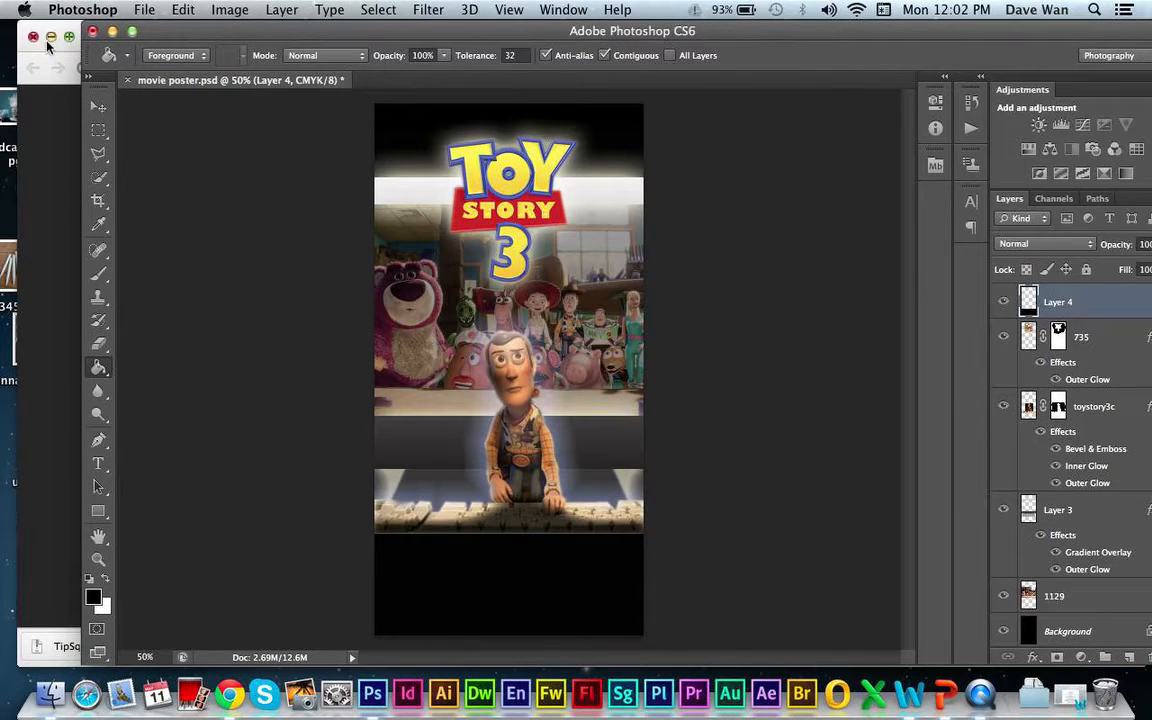
# - Nudge the black band on Layer 4 up slightly so that it meets the keyboard's lower edge
pyautogui.click(97, 107)
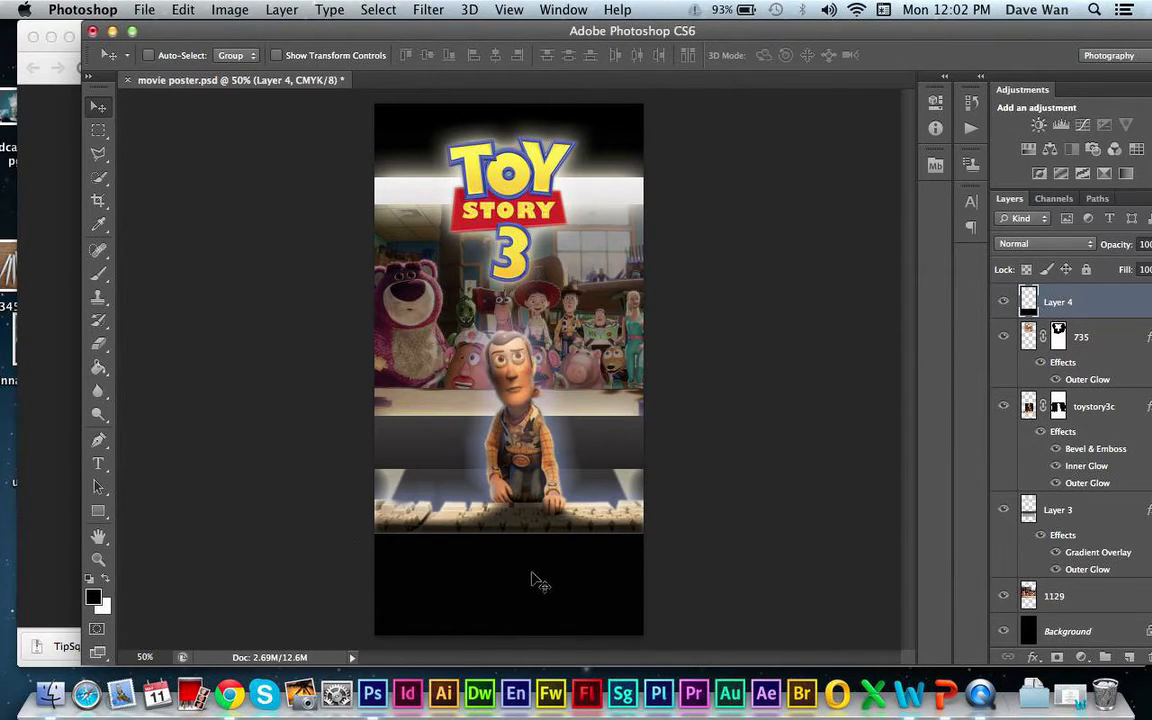
pyautogui.press('Up')
pyautogui.press('Up')
pyautogui.press('Down')
pyautogui.press('Up')
pyautogui.press('Up')
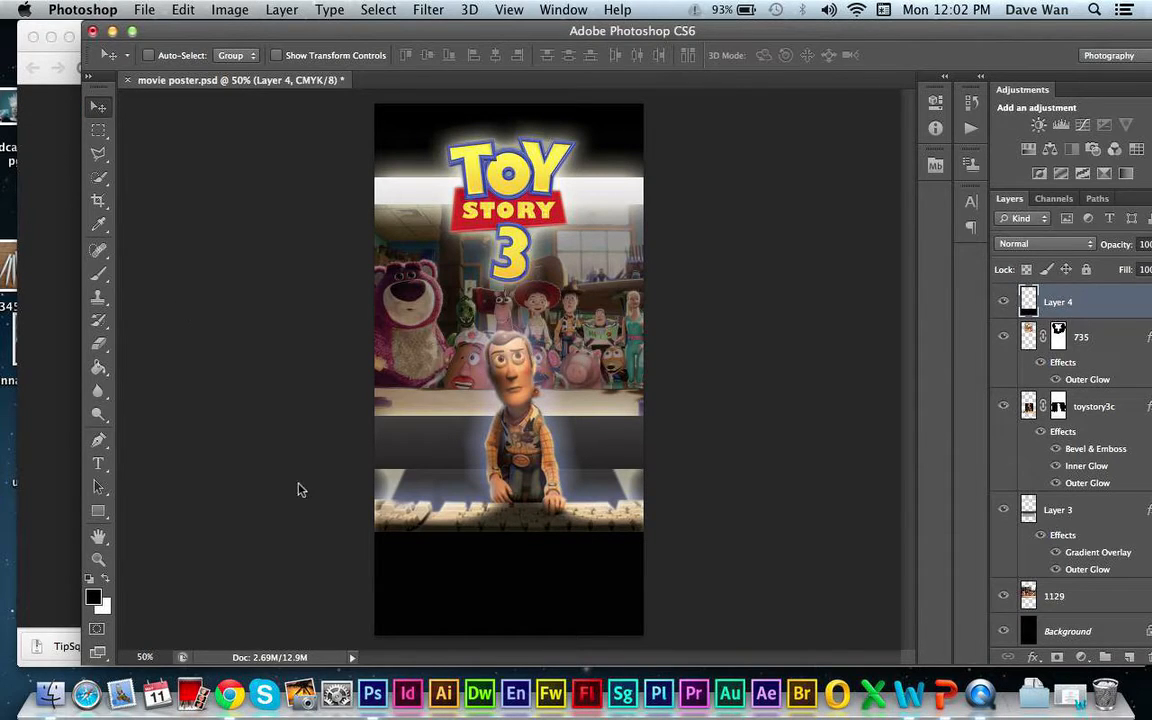
# - Open Basic_Credit_Block.psd from the TipSquirrel_Poster_Credit_Block folder in Photoshop
pyautogui.click(1035, 693)
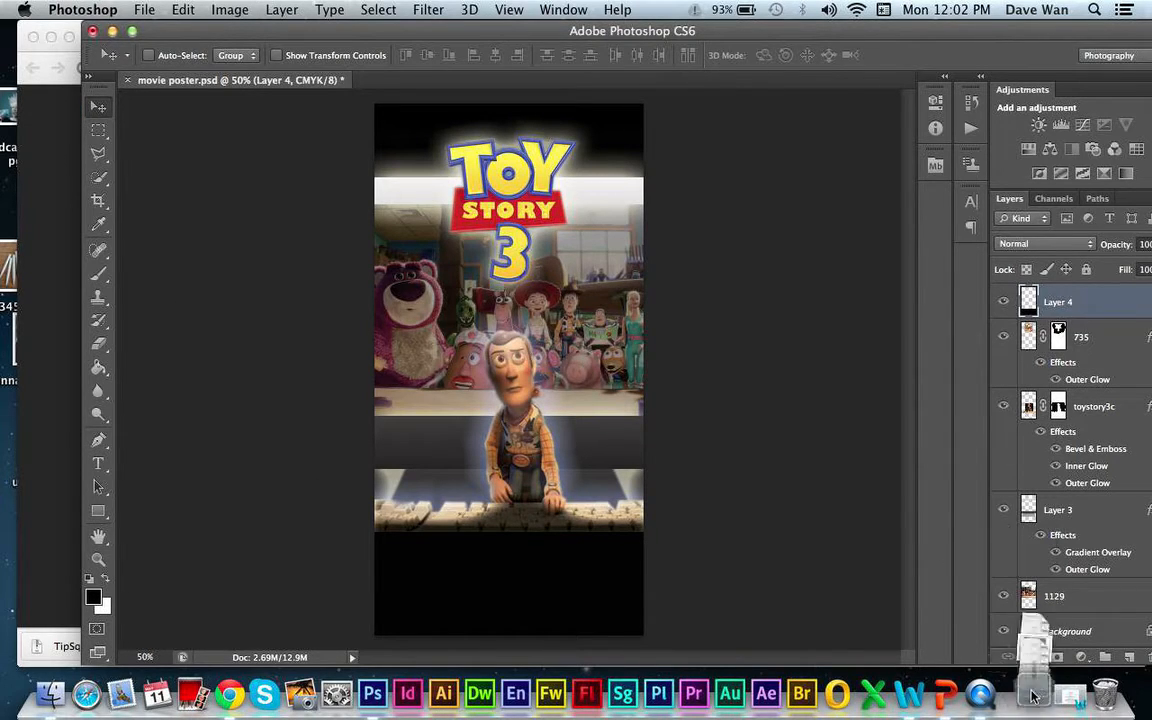
pyautogui.click(935, 640)
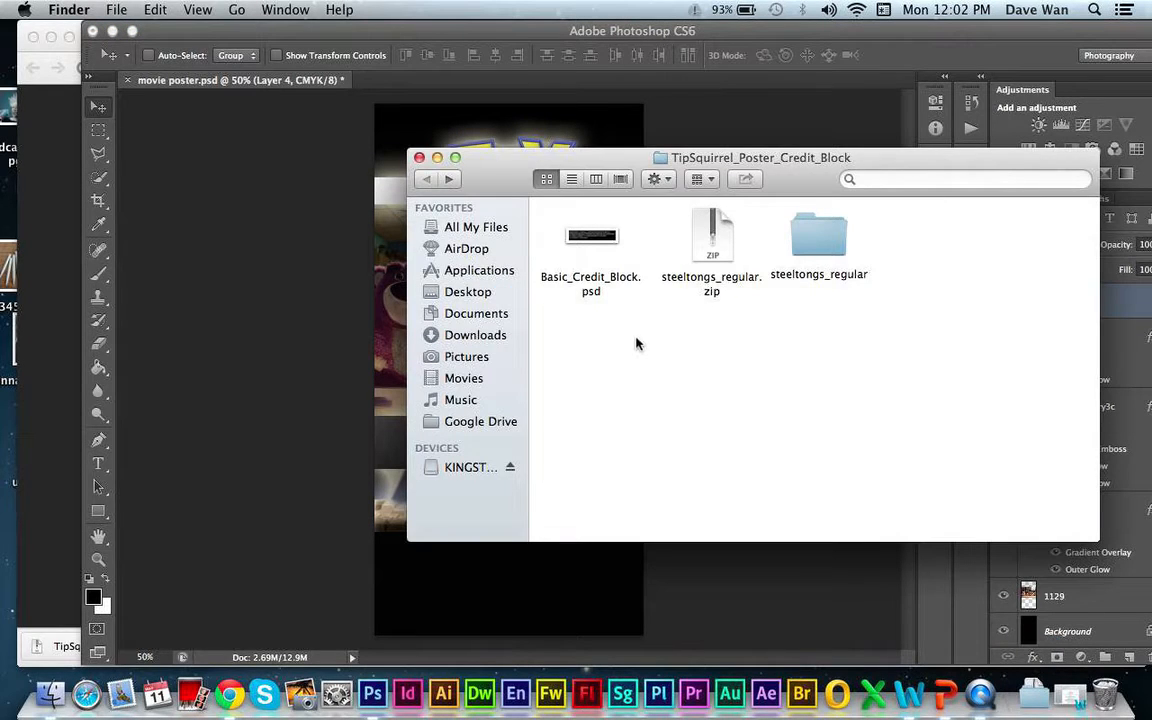
pyautogui.click(591, 236)
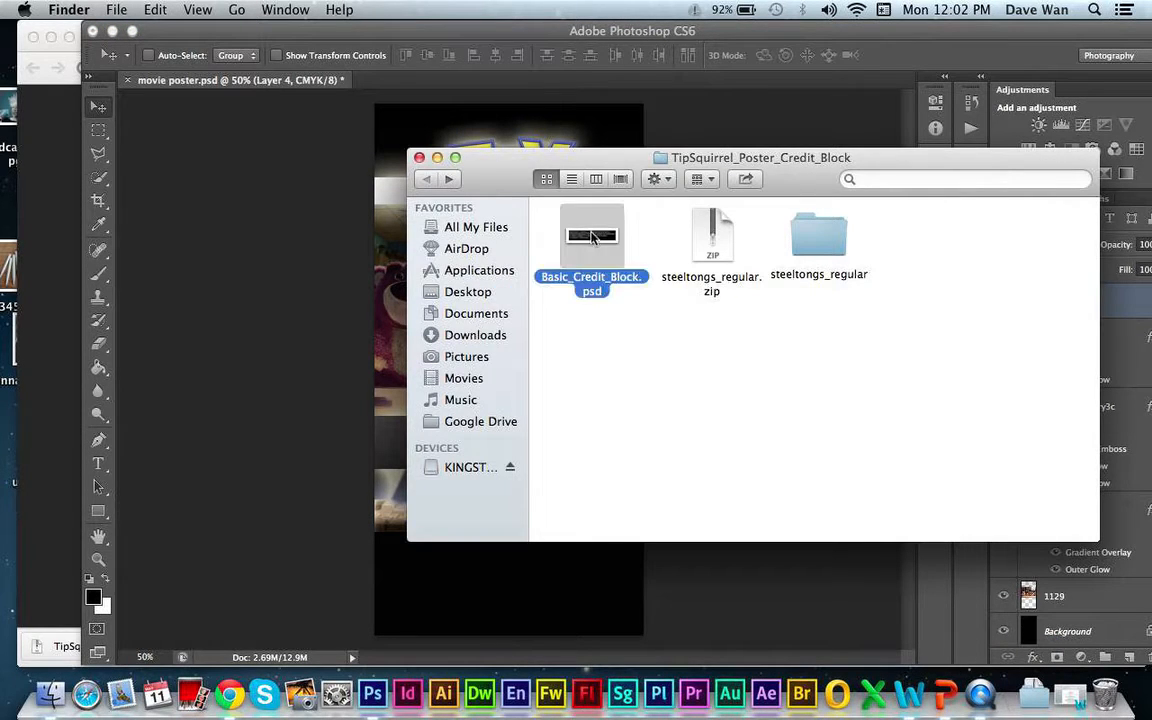
pyautogui.doubleClick(591, 236)
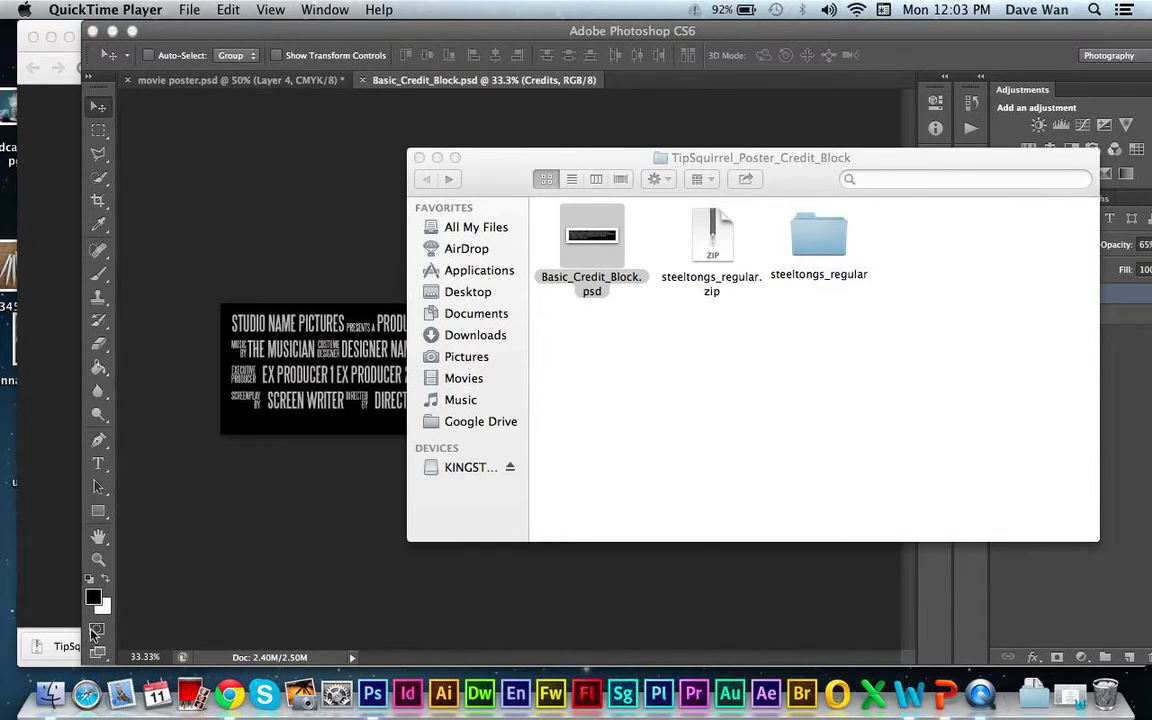
# - Switch to Chrome, close the TipSquirrel_Poster_Credit_Block.zip page and minimize the browser window
pyautogui.click(100, 466)
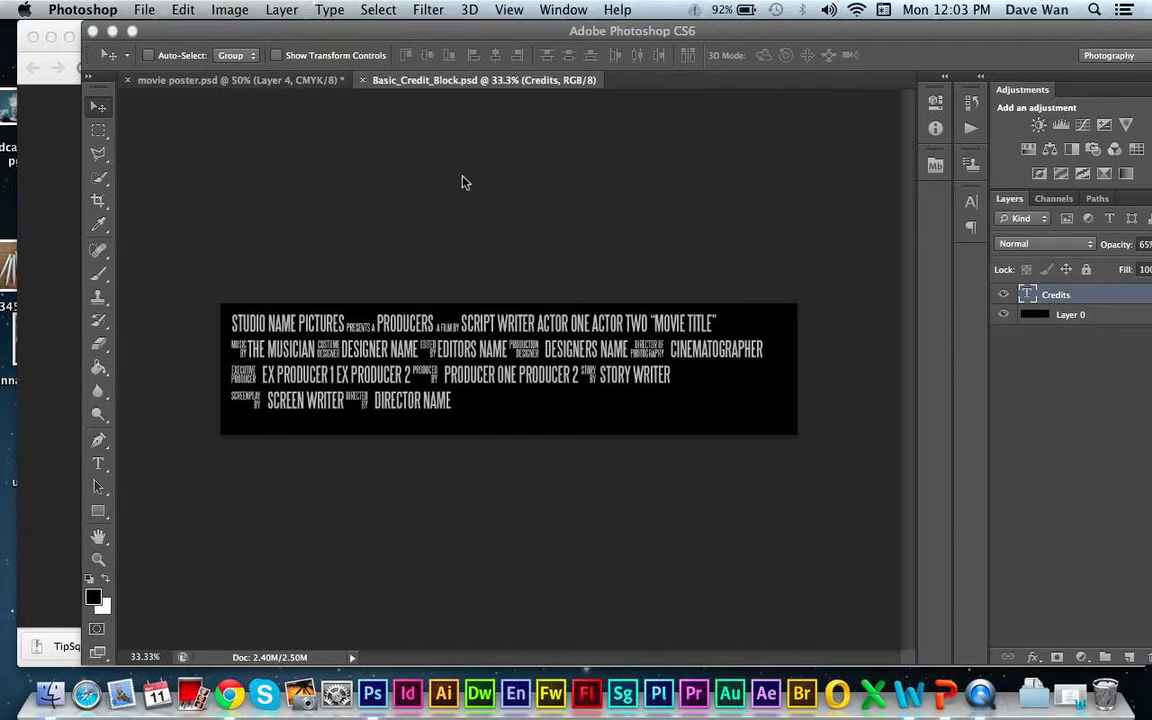
pyautogui.click(40, 290)
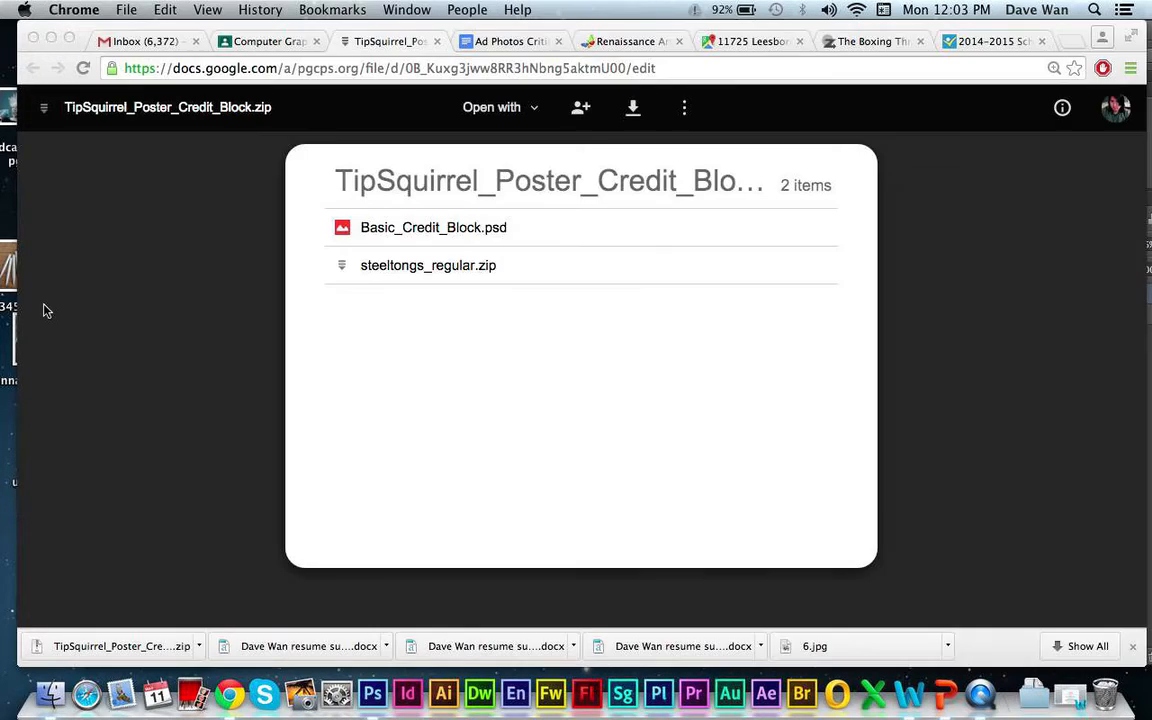
pyautogui.click(437, 41)
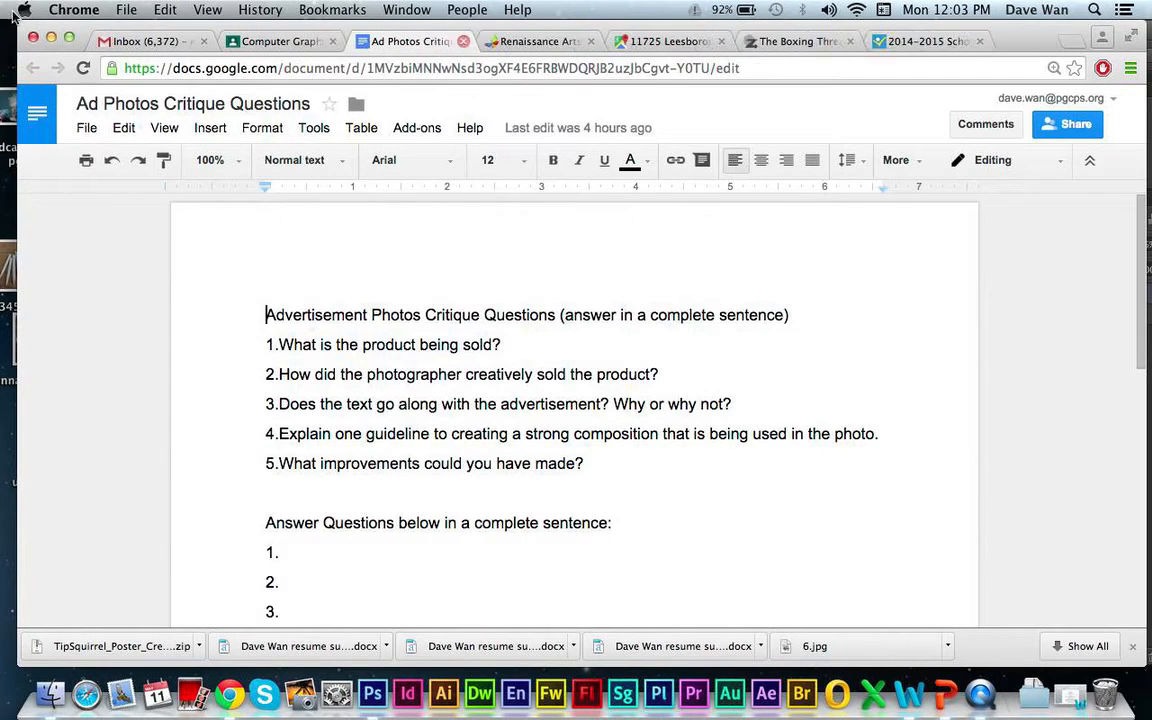
pyautogui.click(51, 38)
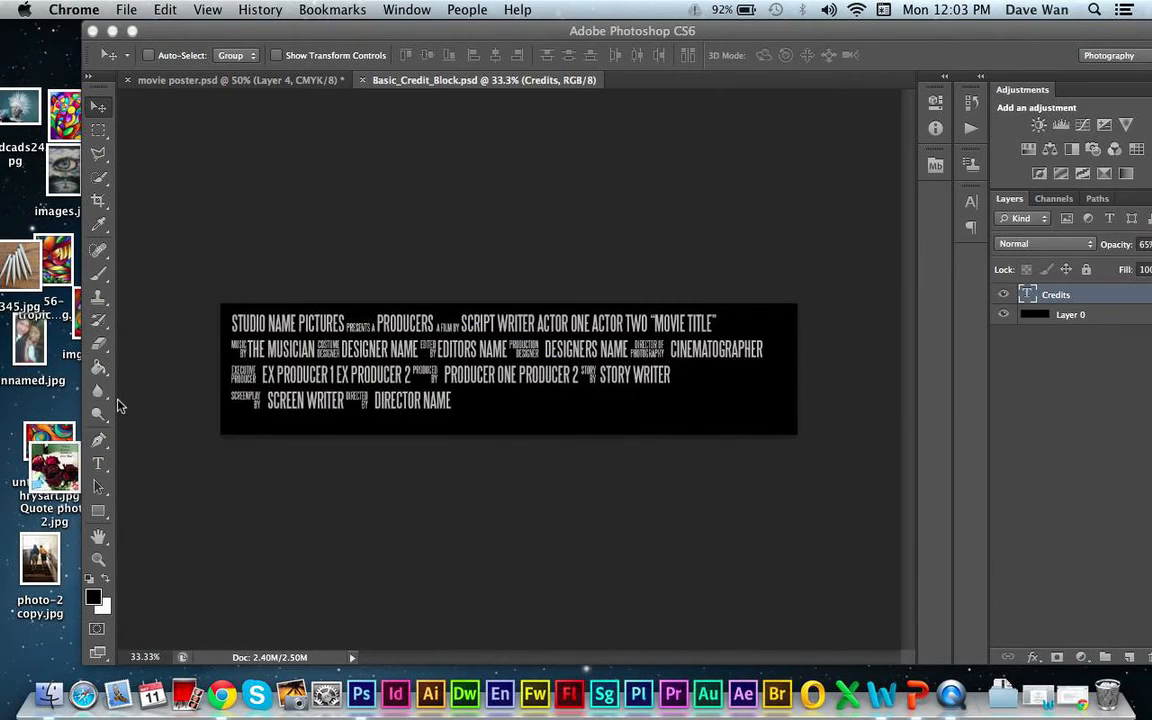
# - Select all the credit text in Basic_Credit_Block.psd with the Type tool and copy it
pyautogui.click(99, 455)
pyautogui.click(98, 462)
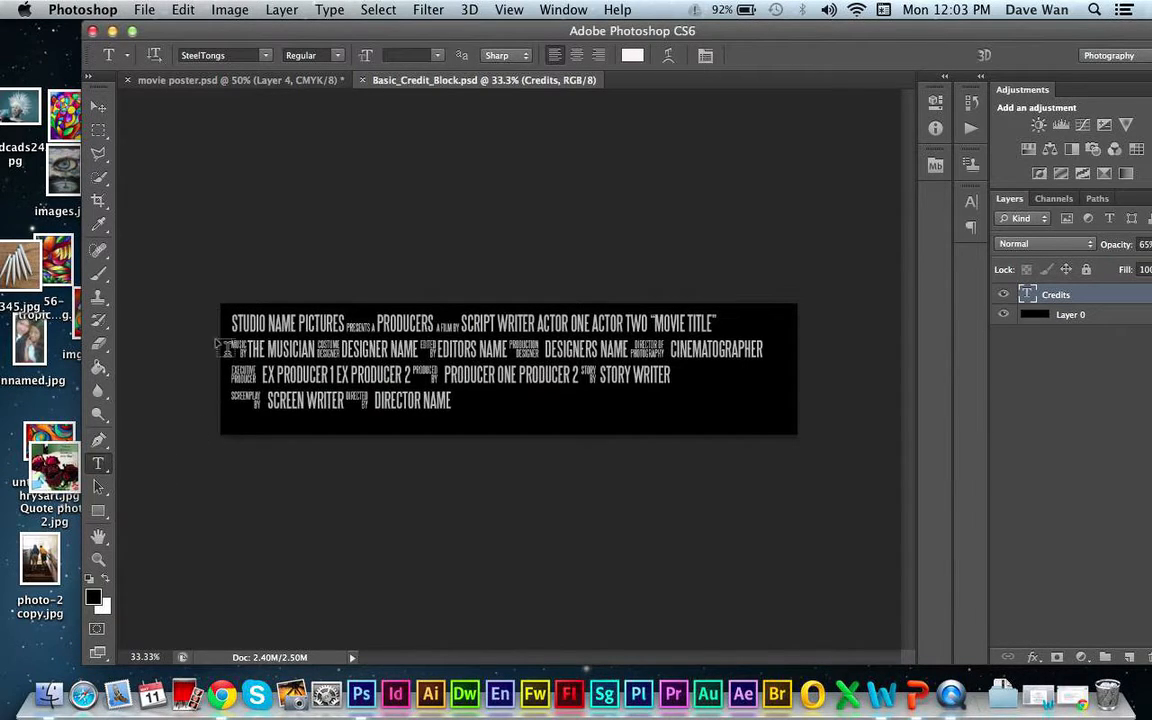
pyautogui.moveTo(237, 320); pyautogui.dragTo(380, 402)
pyautogui.click(460, 399)
pyautogui.moveTo(456, 400); pyautogui.dragTo(161, 285)
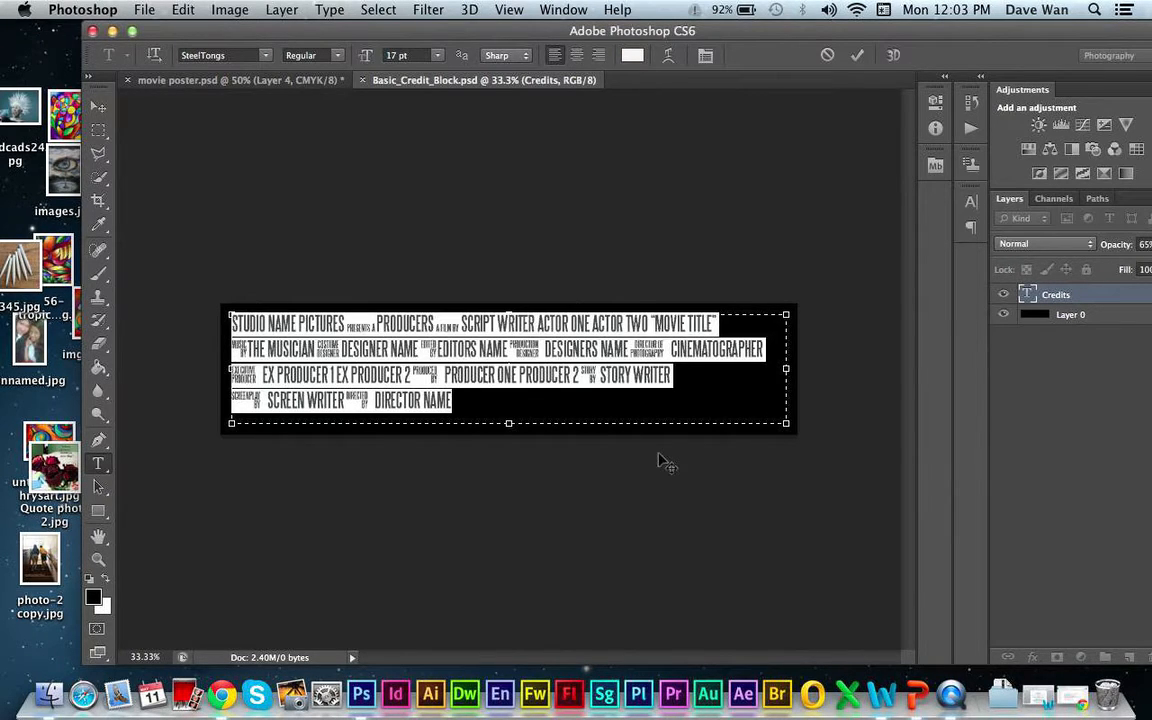
pyautogui.press('super+c')
# - Paste the copied credits into movie poster.psd as a new text layer over the black band and shift it slightly up and left
pyautogui.click(236, 76)
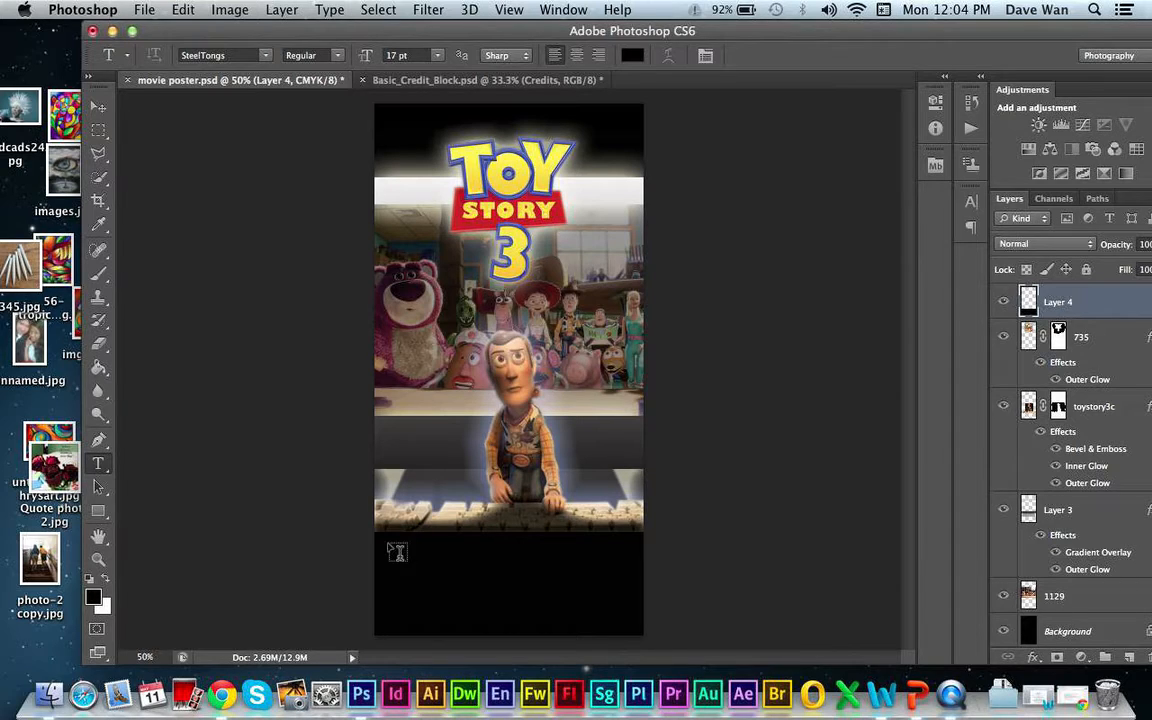
pyautogui.click(385, 540)
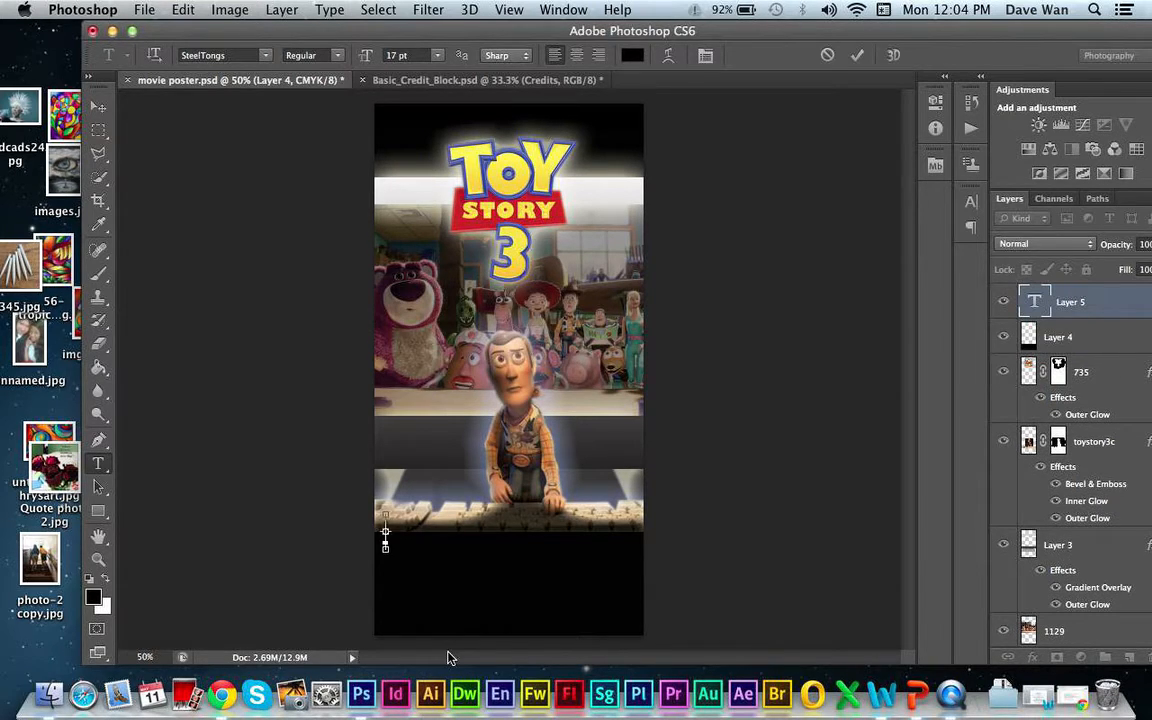
pyautogui.press('super+v')
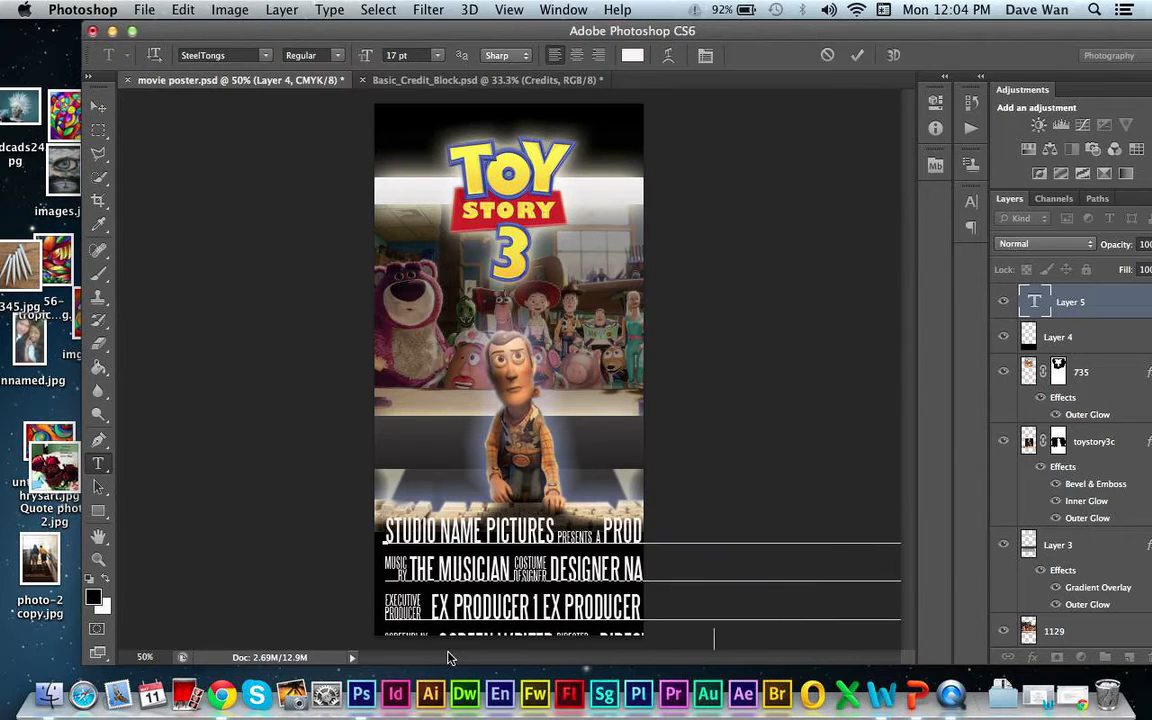
pyautogui.click(97, 105)
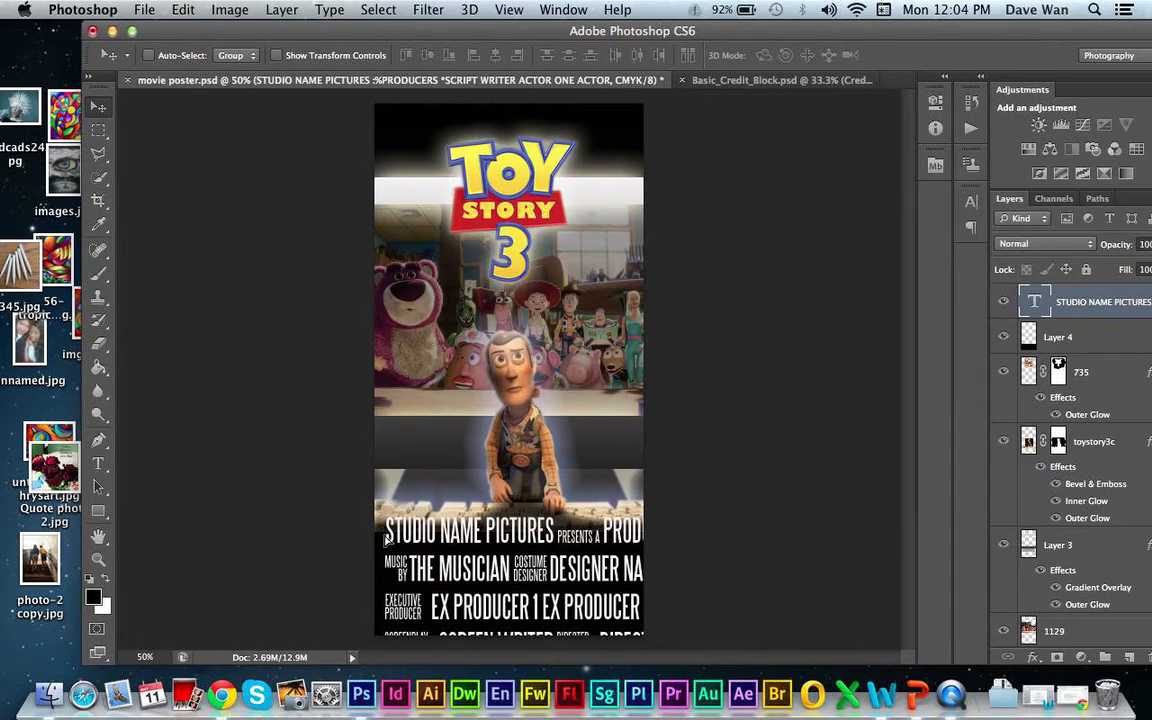
pyautogui.moveTo(412, 548); pyautogui.dragTo(394, 538)
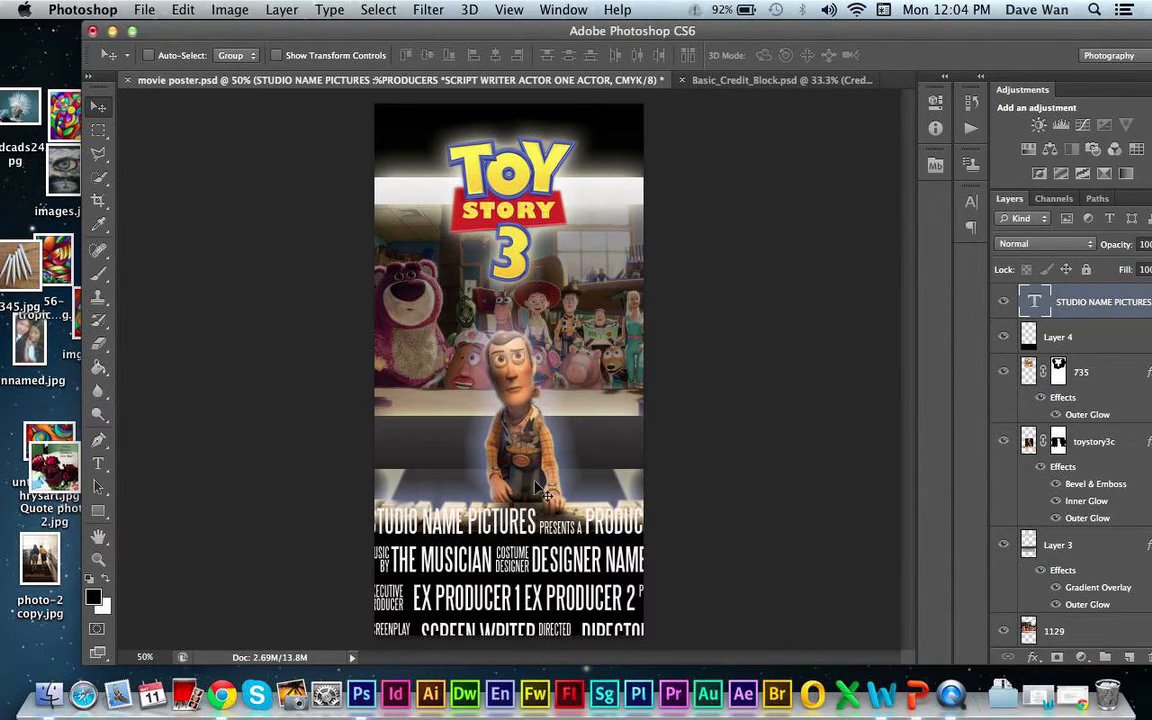
# - Select all the text of the pasted credits layer and set its font size to 6 pt
pyautogui.doubleClick(1033, 298)
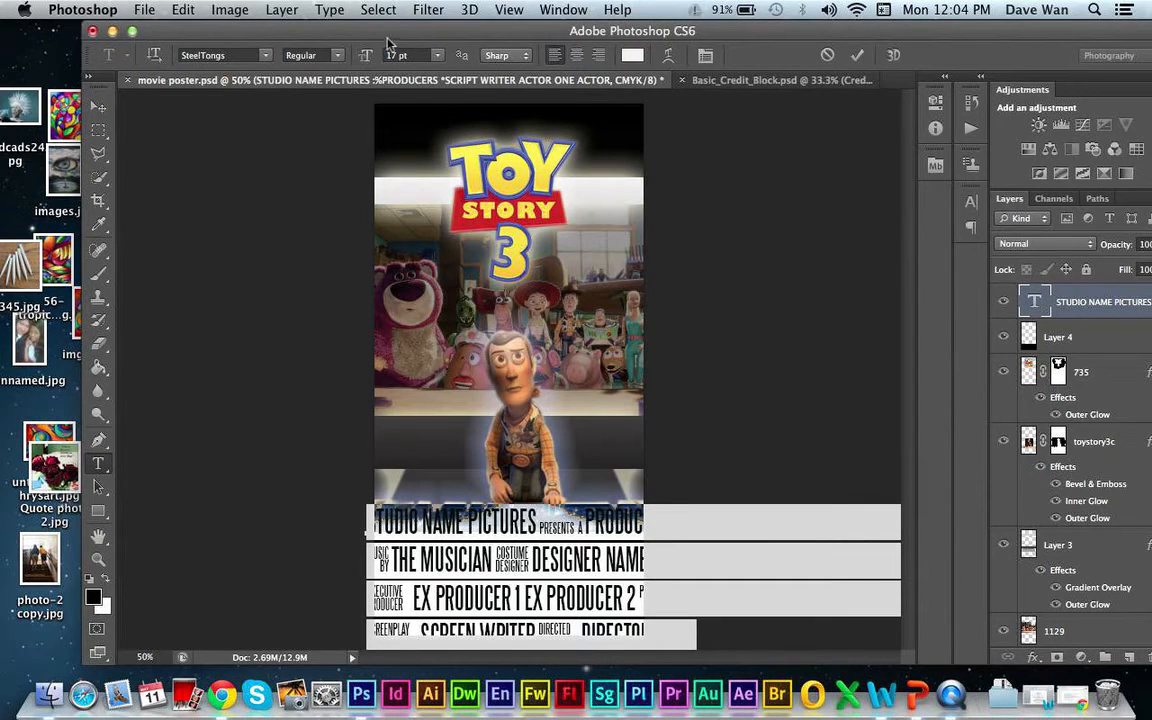
pyautogui.click(435, 58)
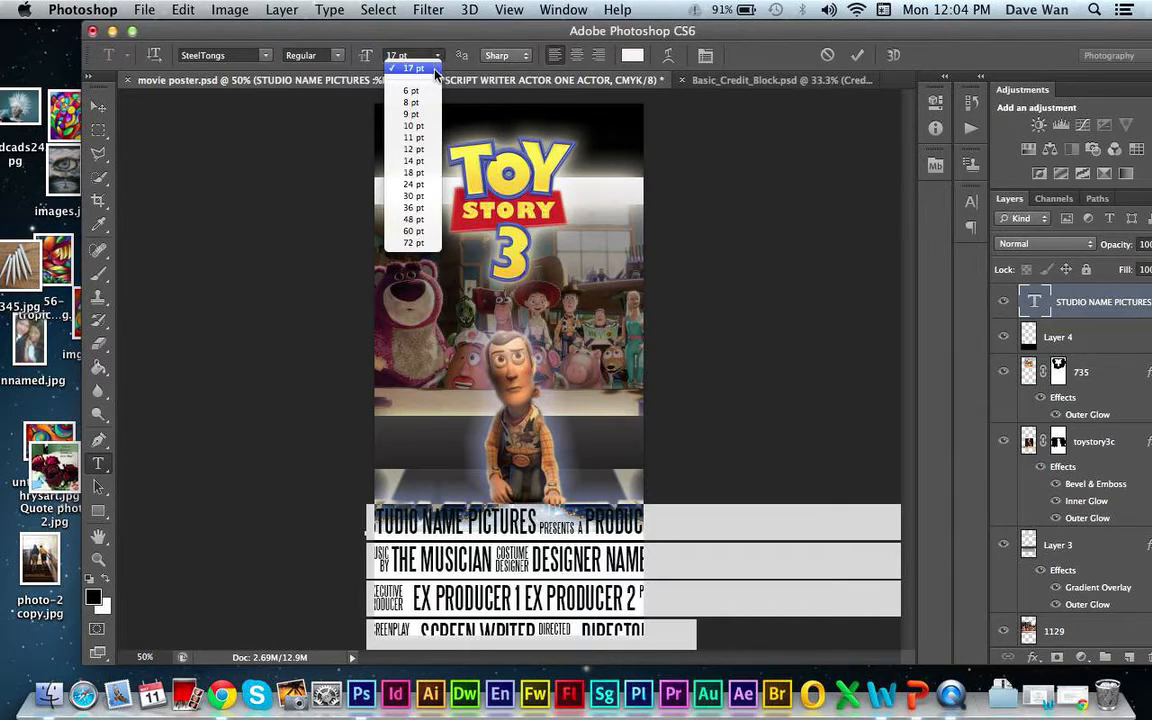
pyautogui.click(435, 92)
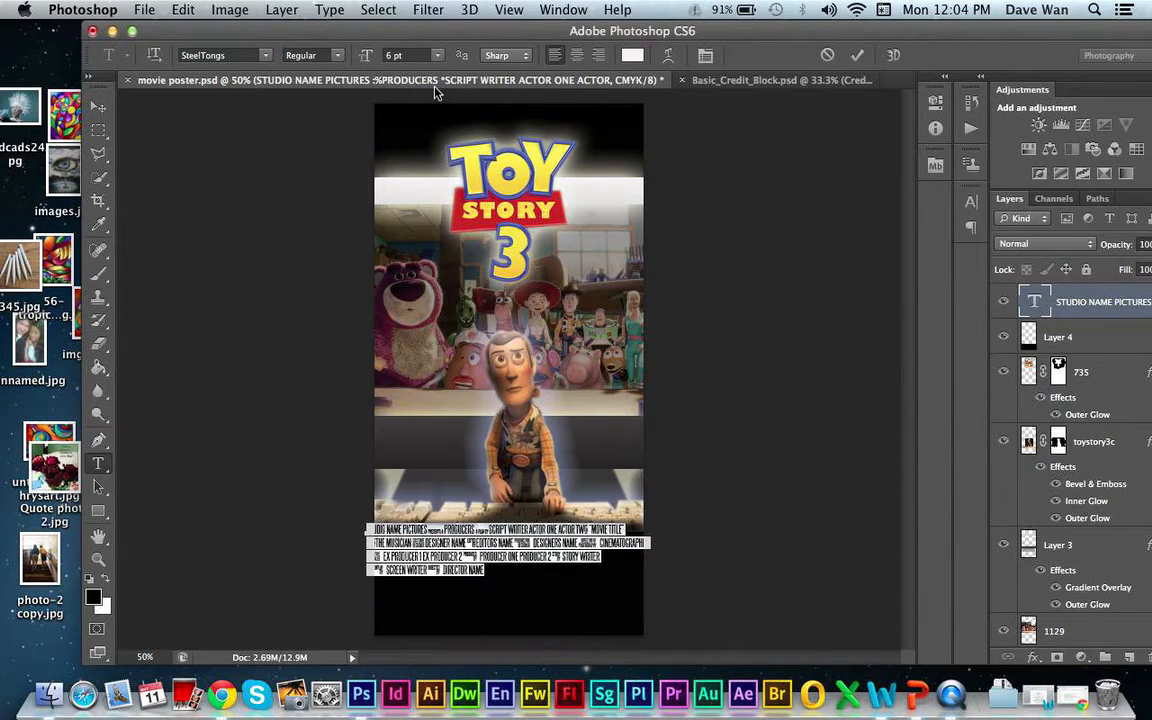
# - Set the credits text to 5 pt, centre-align it and move it into the middle of the black band
pyautogui.click(404, 48)
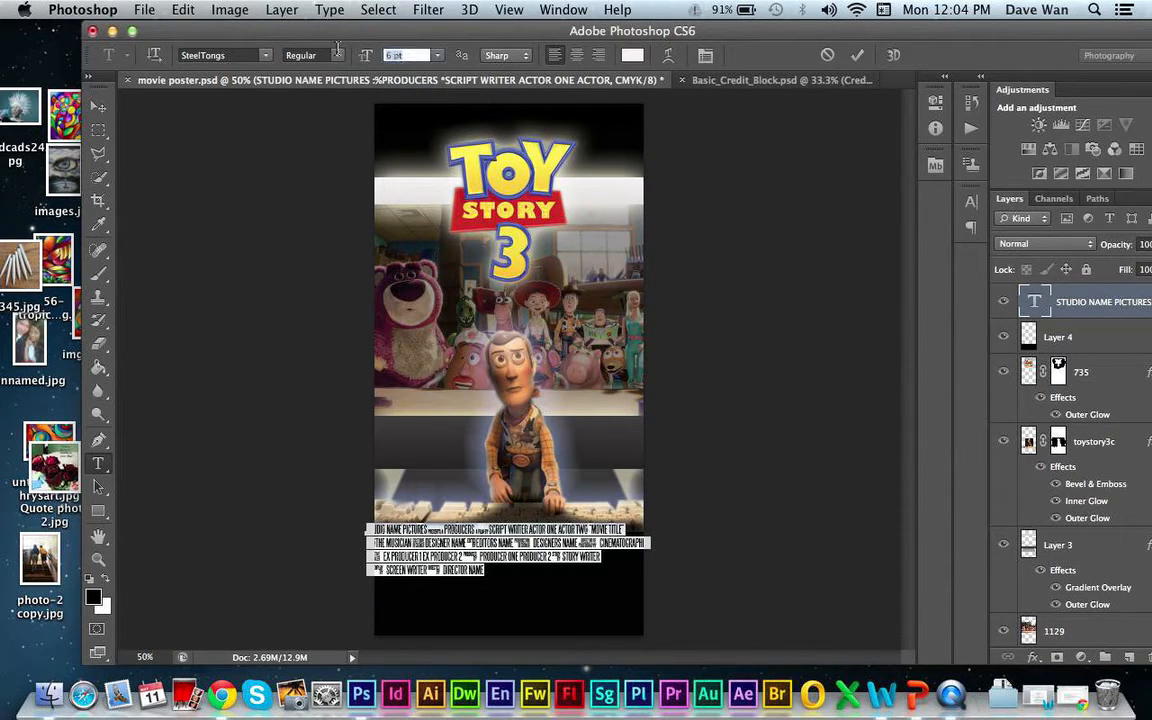
pyautogui.write('5')
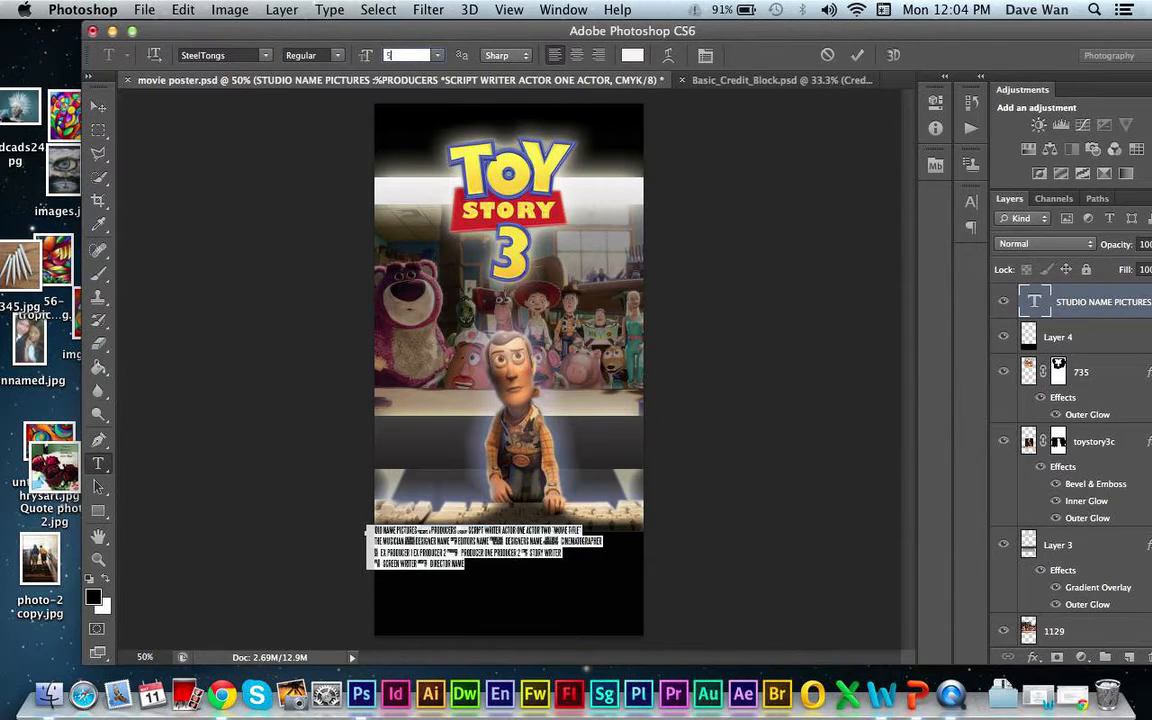
pyautogui.click(576, 56)
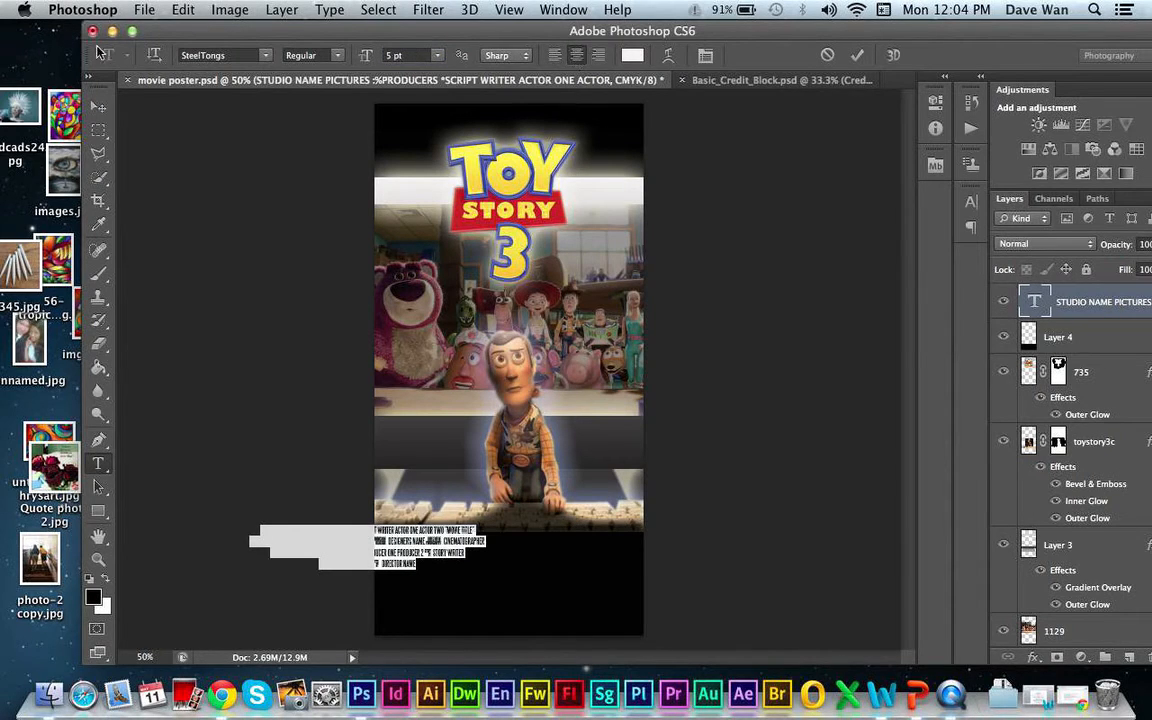
pyautogui.click(98, 106)
pyautogui.moveTo(407, 551); pyautogui.dragTo(548, 564)
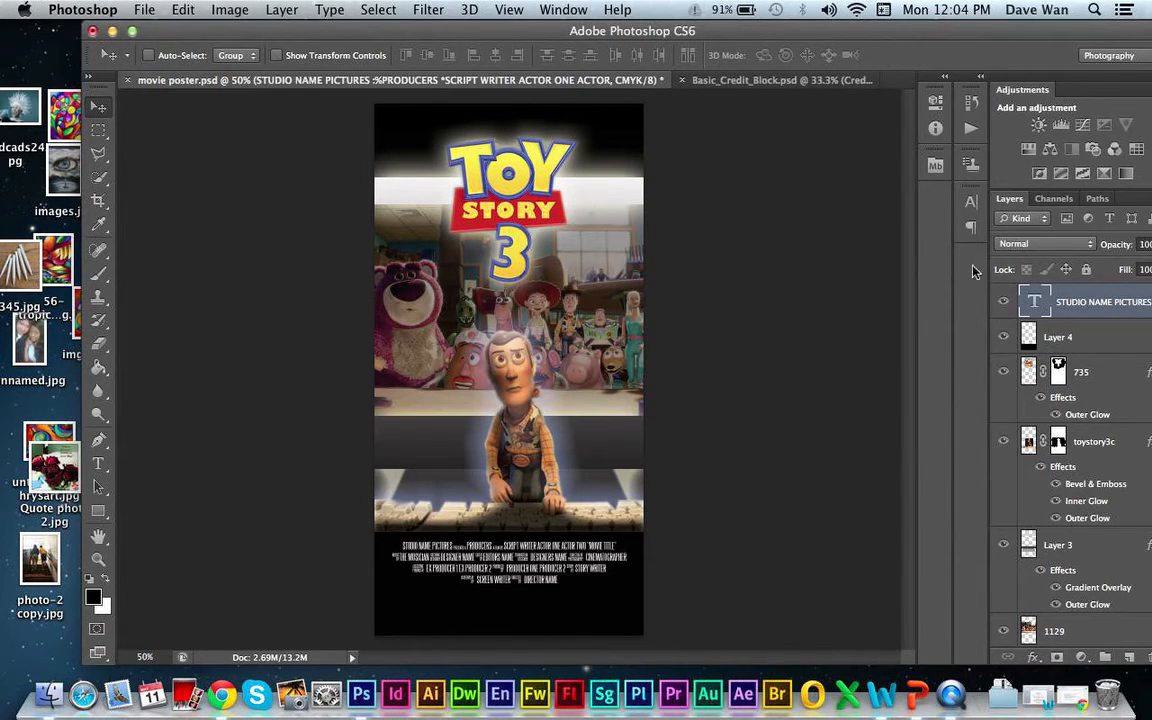
# - Set the font size of the whole credits text layer to 5.5 pt
pyautogui.doubleClick(1034, 300)
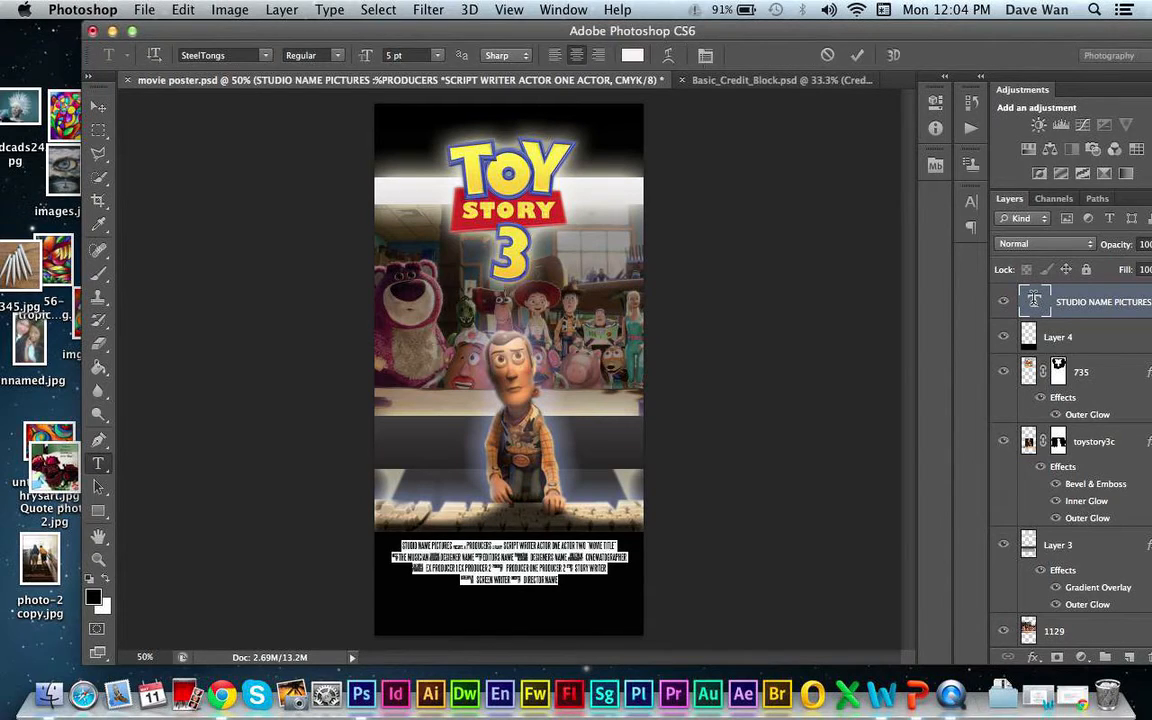
pyautogui.click(395, 54)
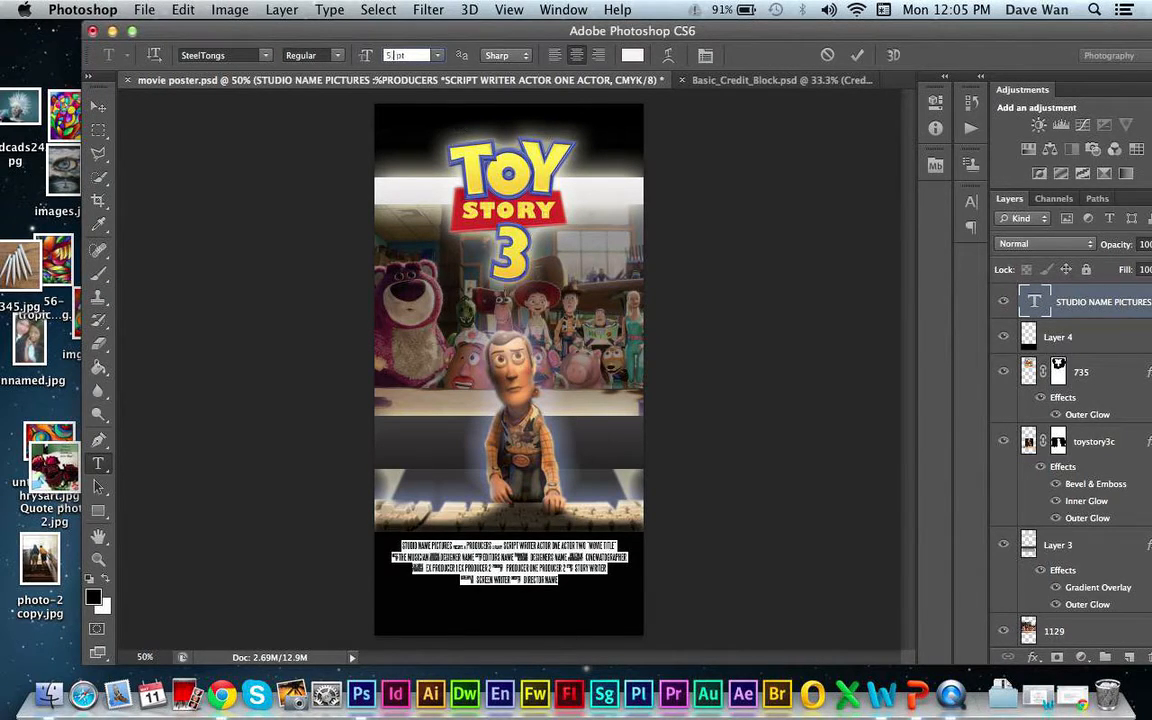
pyautogui.write('5.5')
pyautogui.press('Return')
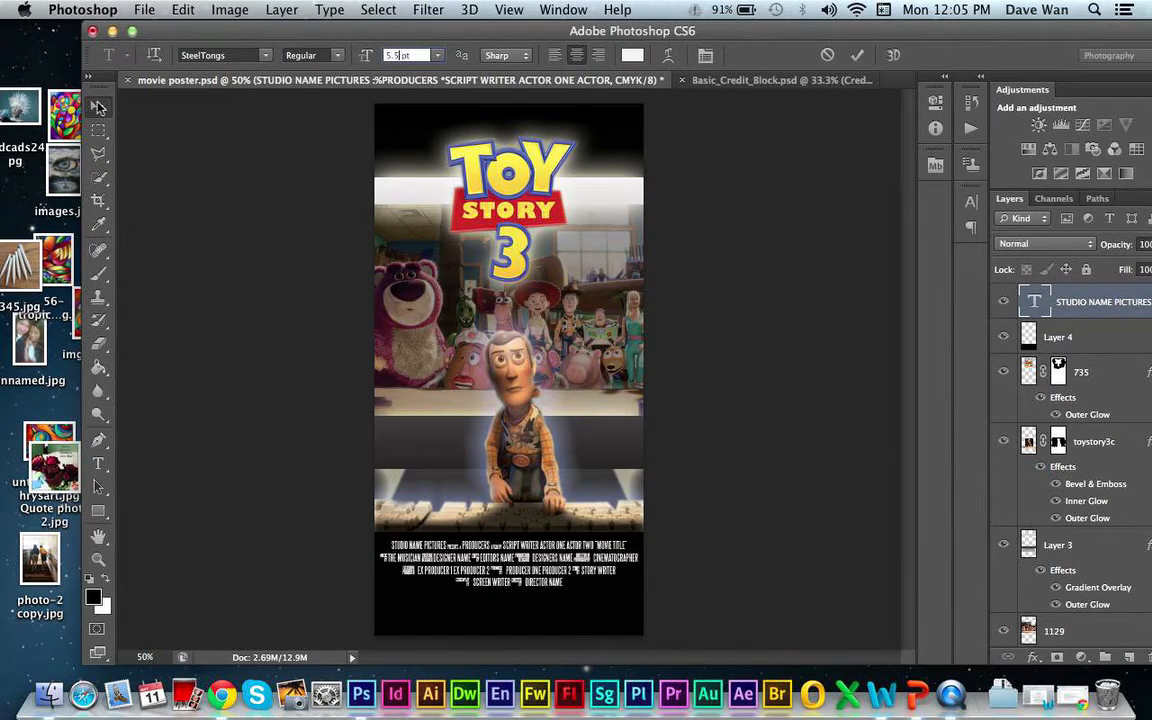
pyautogui.click(98, 107)
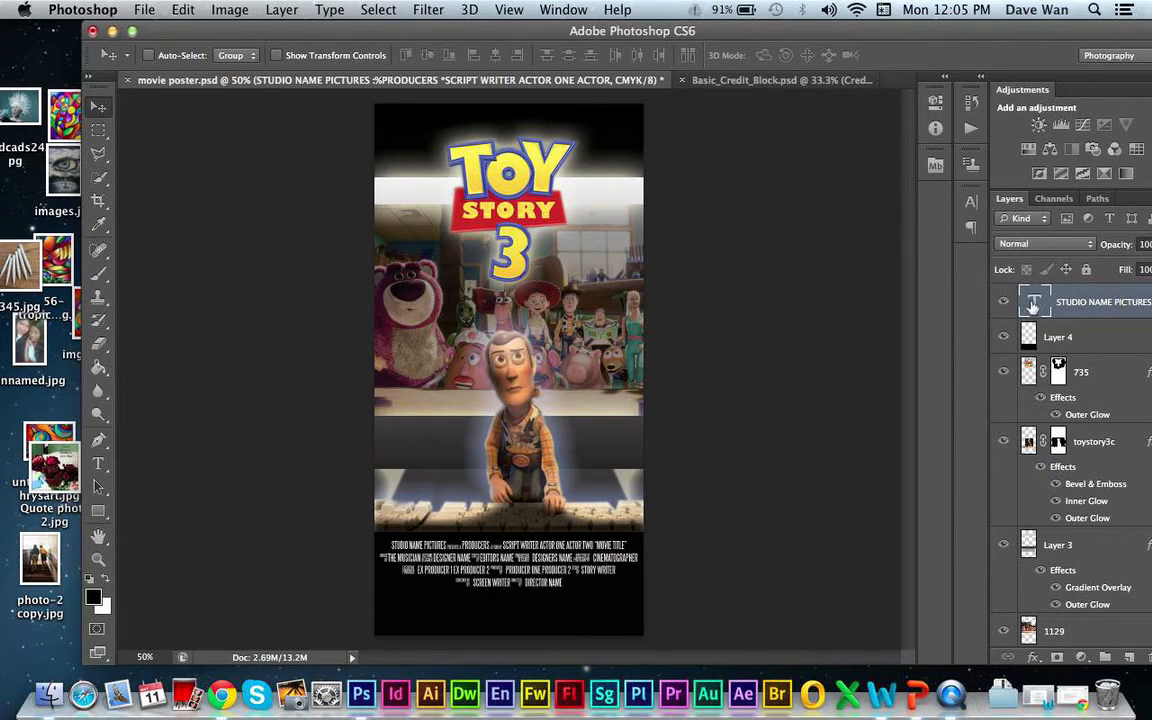
# - Try left alignment on the credits text and restore the centre alignment
pyautogui.doubleClick(1033, 303)
pyautogui.click(552, 58)
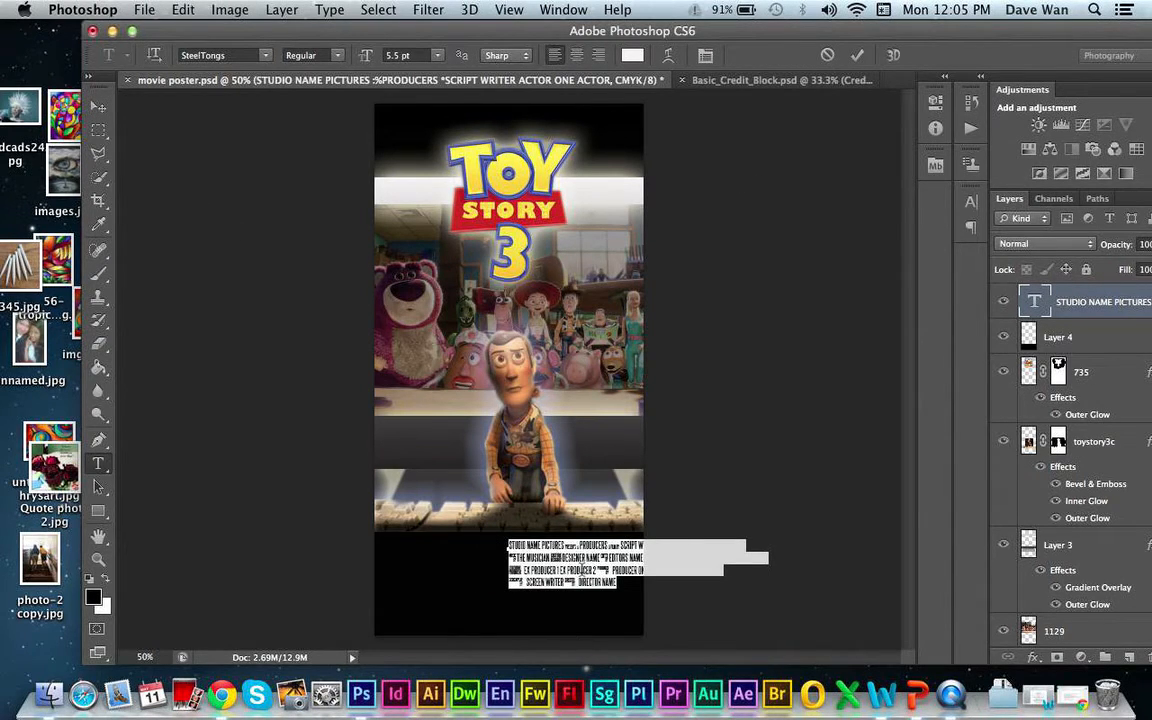
pyautogui.click(577, 55)
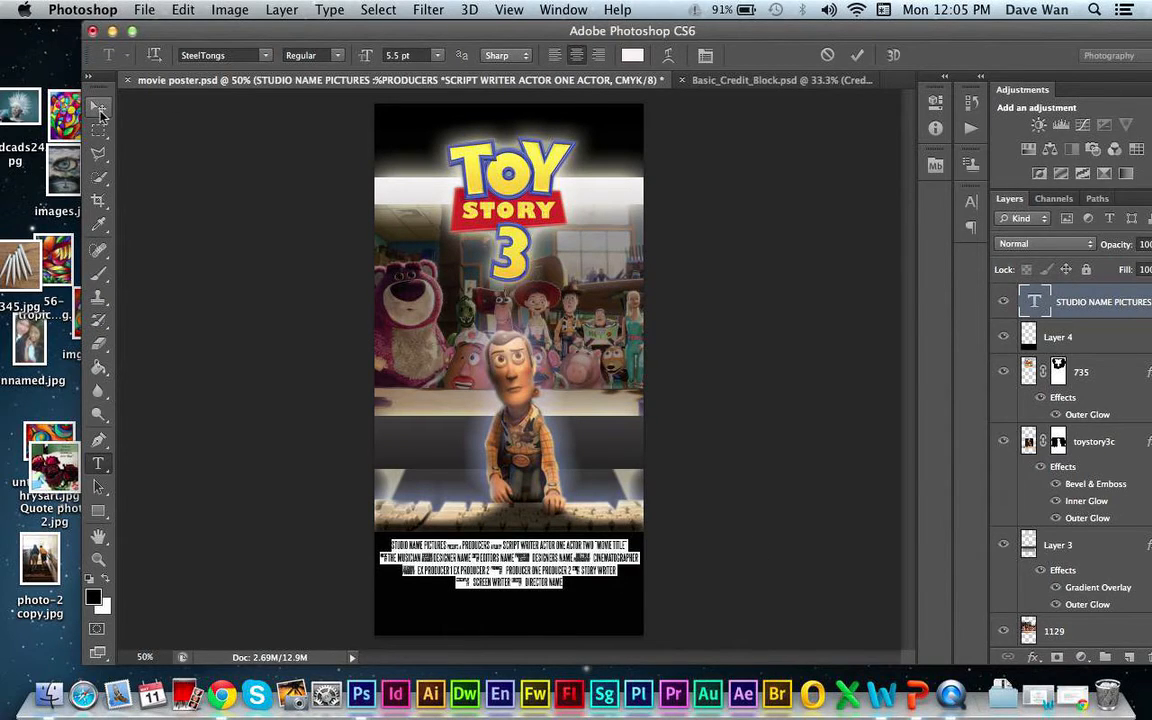
pyautogui.click(99, 109)
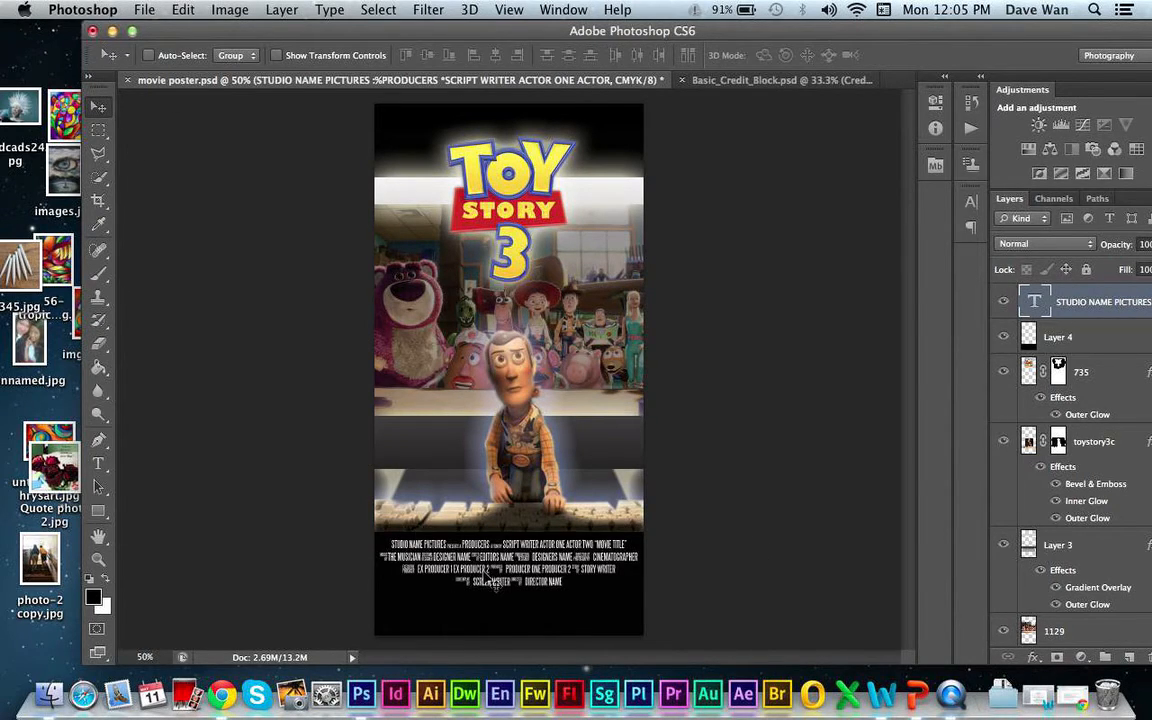
# - Nudge the credits layer slightly down within the black band
pyautogui.press('Down')
pyautogui.press('Down')
pyautogui.press('Down')
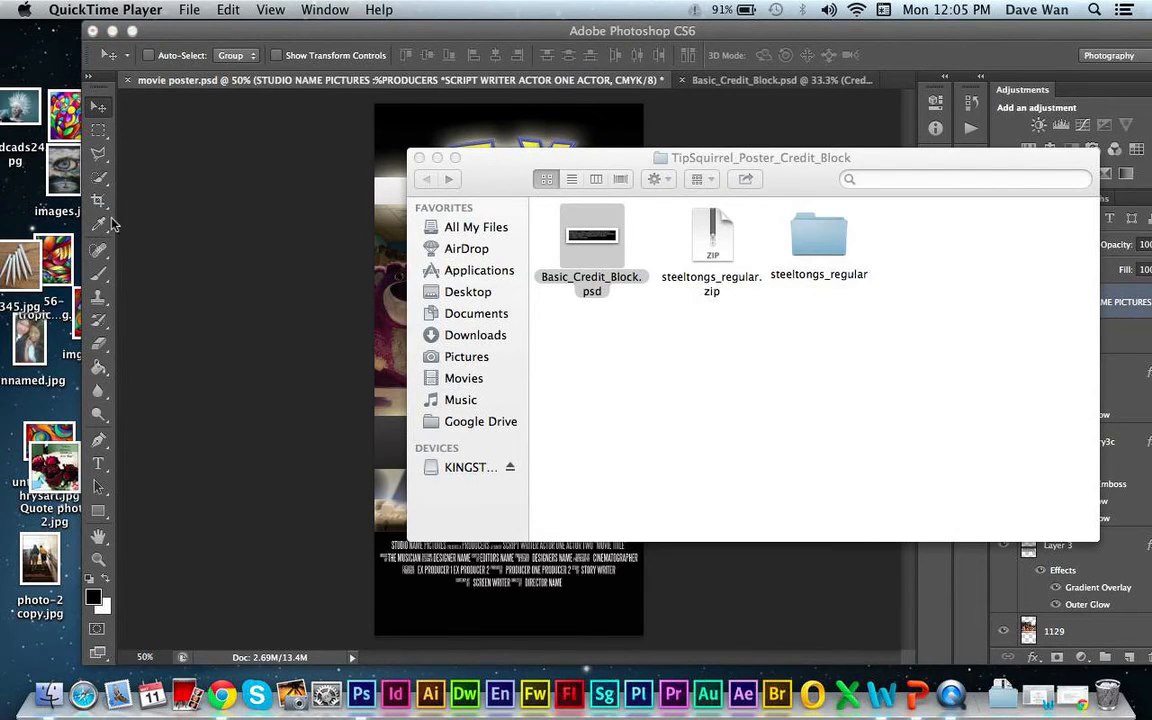
# - Crop away the excess black strip at the bottom of the poster, just below the credits
pyautogui.click(99, 200)
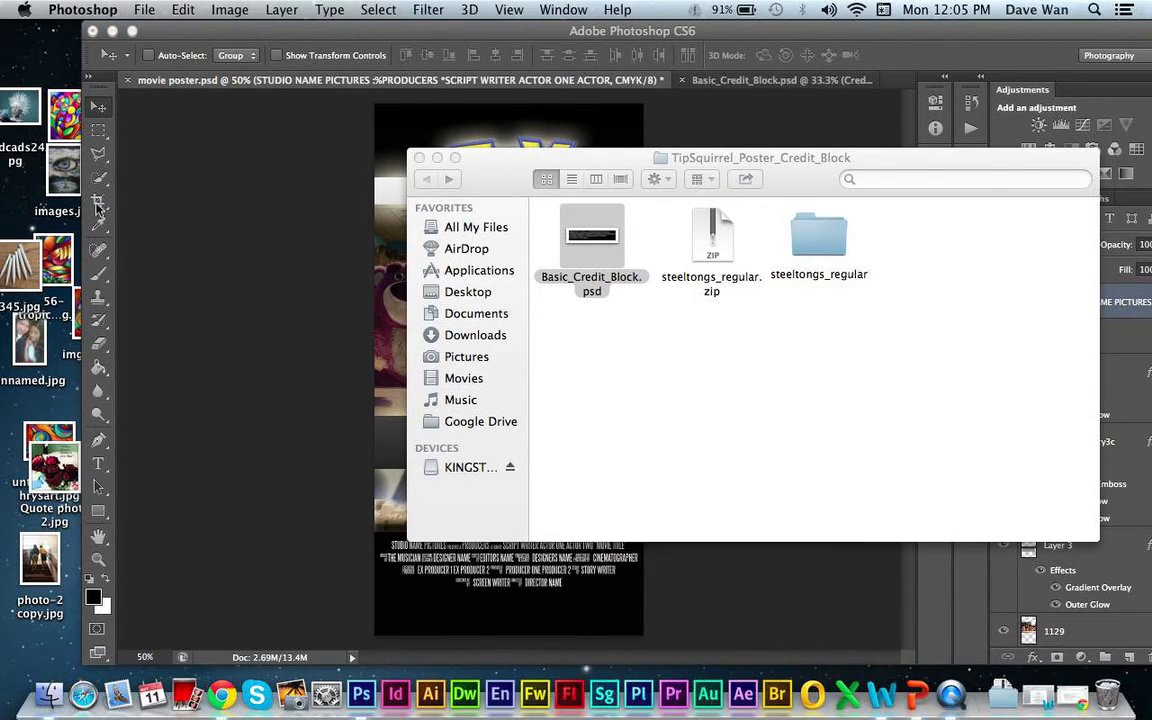
pyautogui.click(98, 200)
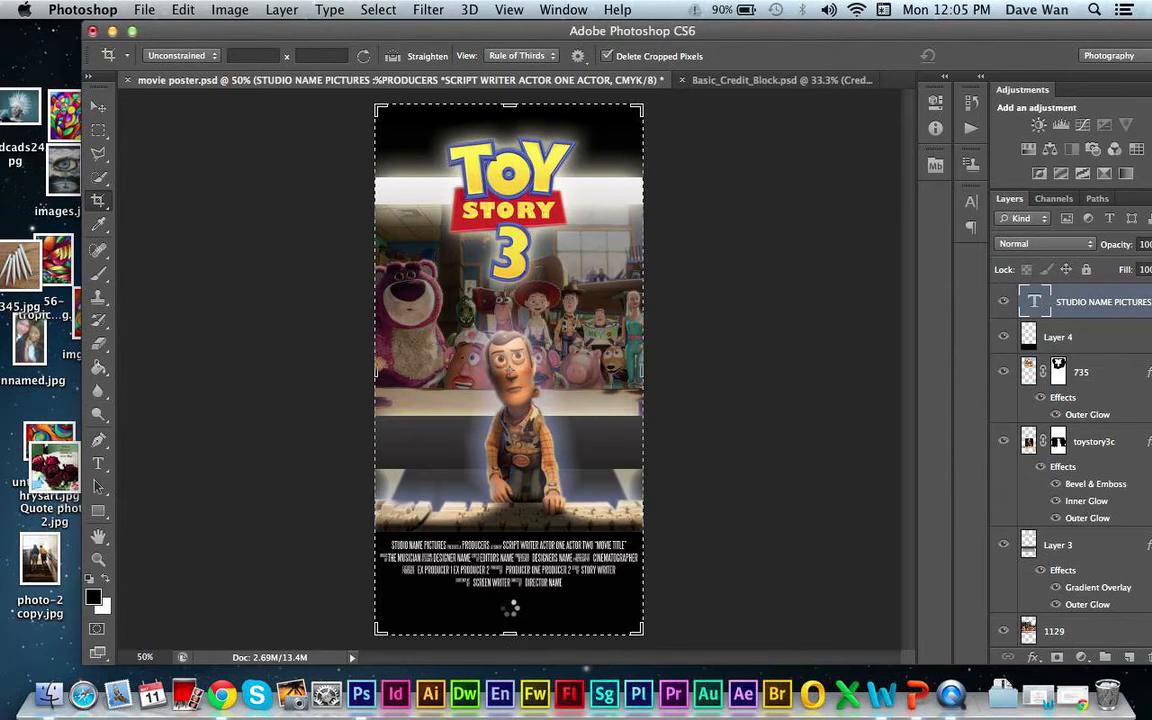
pyautogui.moveTo(509, 632); pyautogui.dragTo(512, 607)
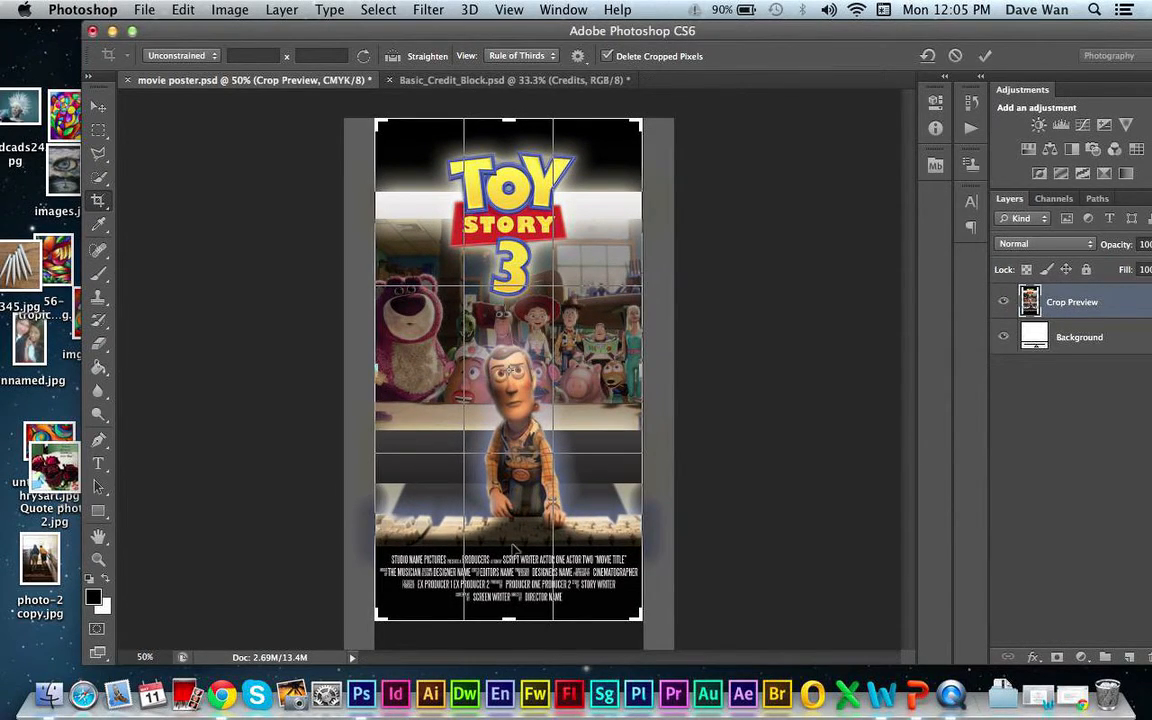
pyautogui.press('Return')
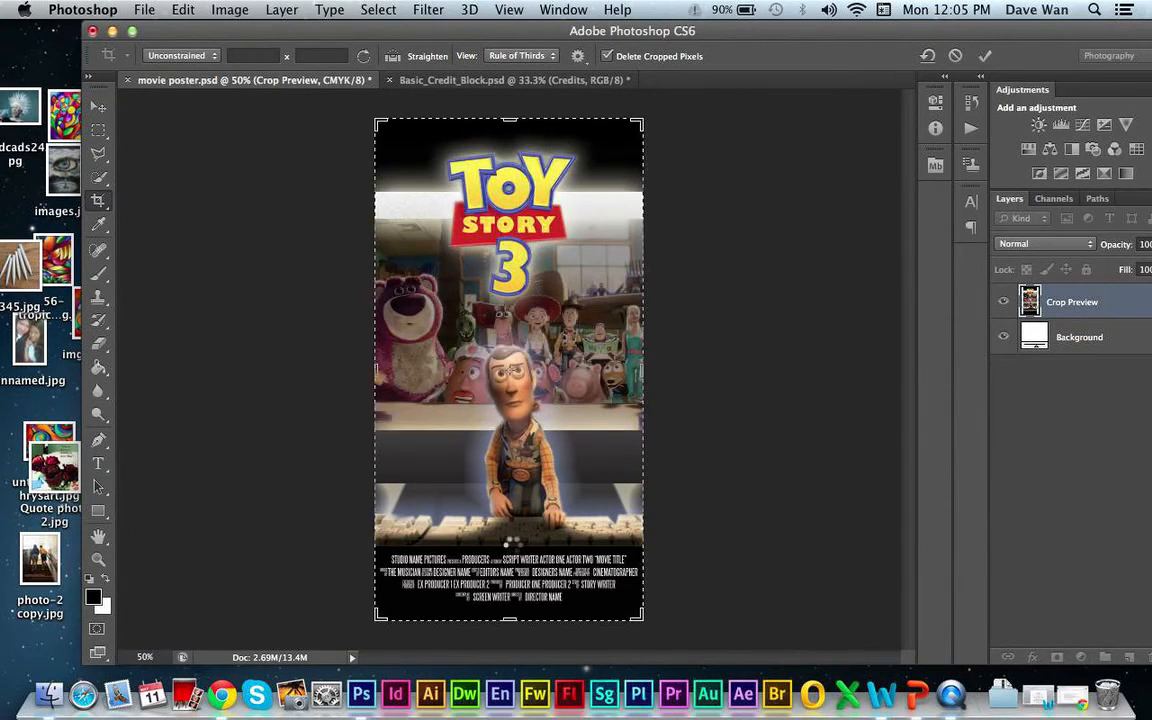
pyautogui.click(97, 107)
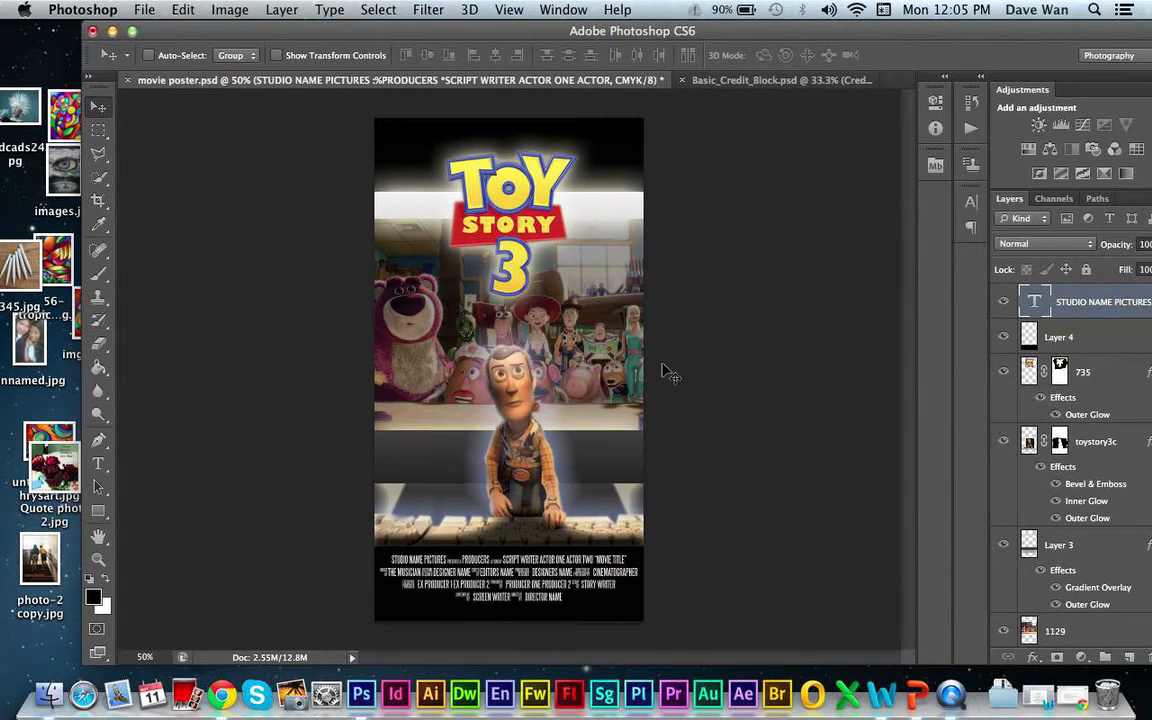
# - Delete the words STUDIO NAME PICTURES from the first line of the credits
pyautogui.press('super+plus')
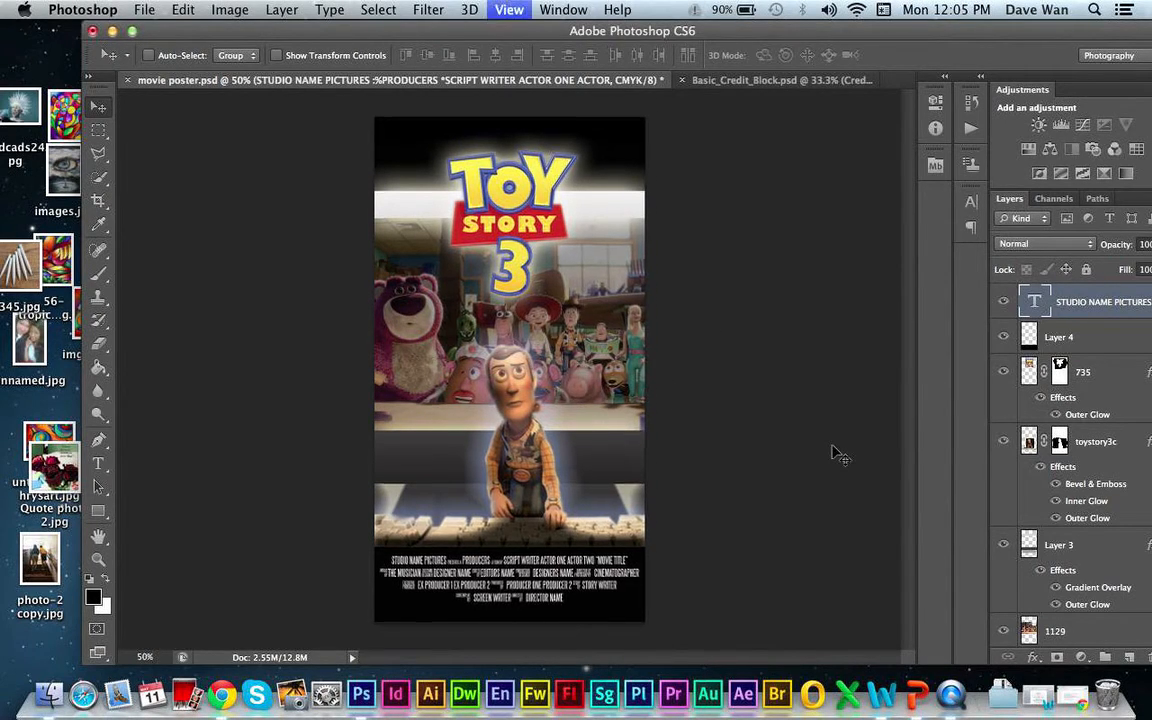
pyautogui.press('super+plus')
pyautogui.press('super+plus')
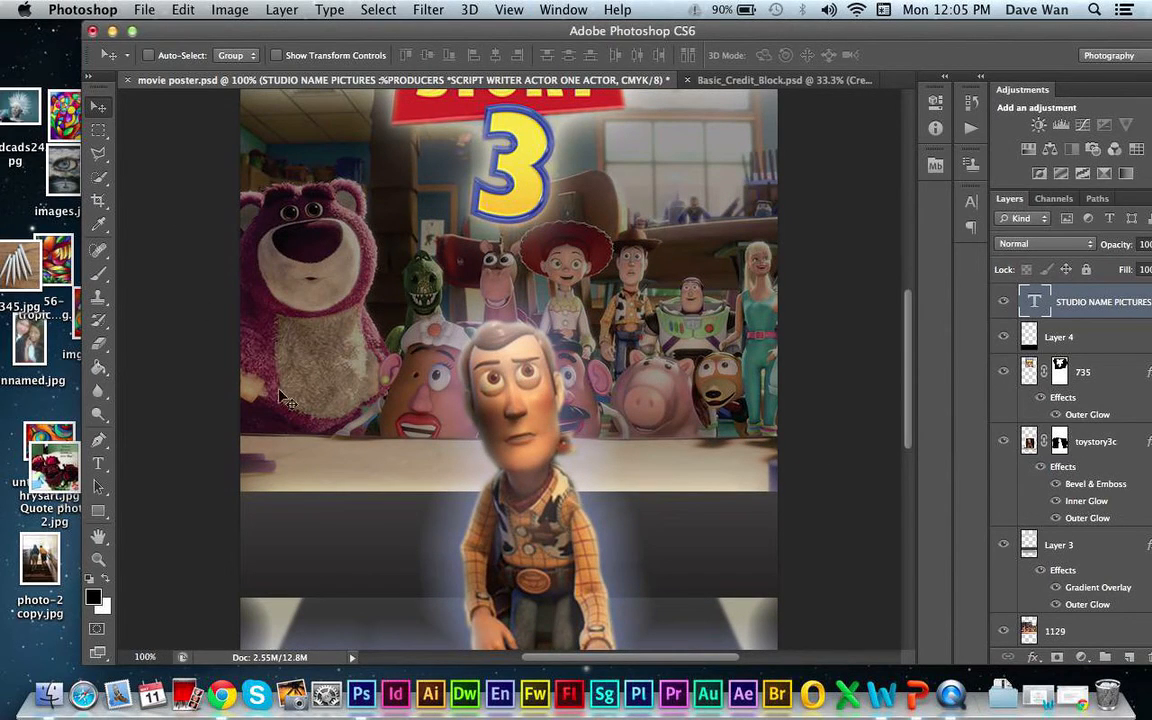
pyautogui.click(97, 541)
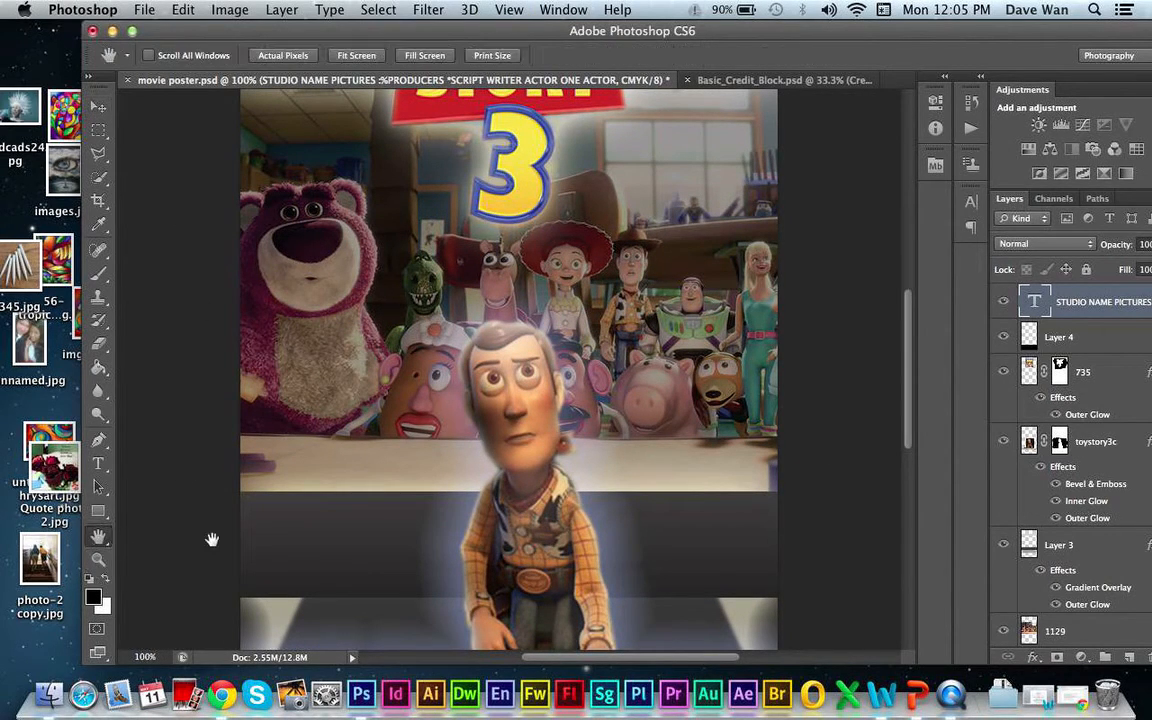
pyautogui.moveTo(211, 540); pyautogui.dragTo(261, 225)
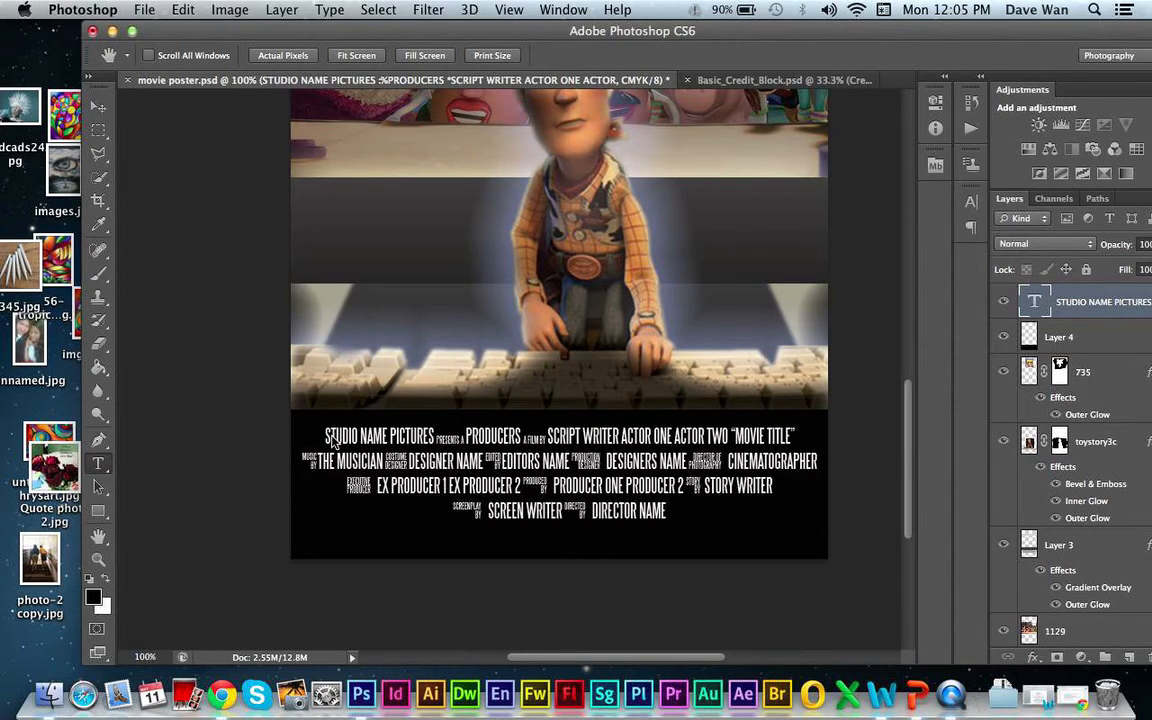
pyautogui.click(330, 440)
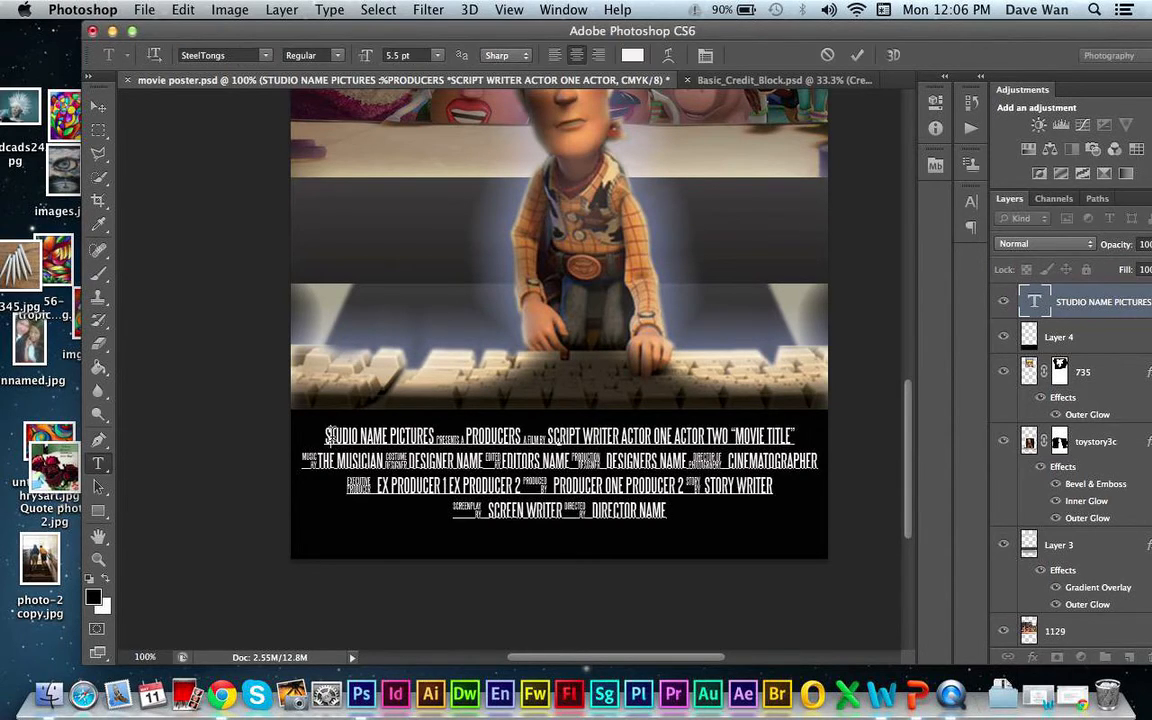
pyautogui.moveTo(326, 437); pyautogui.dragTo(433, 435)
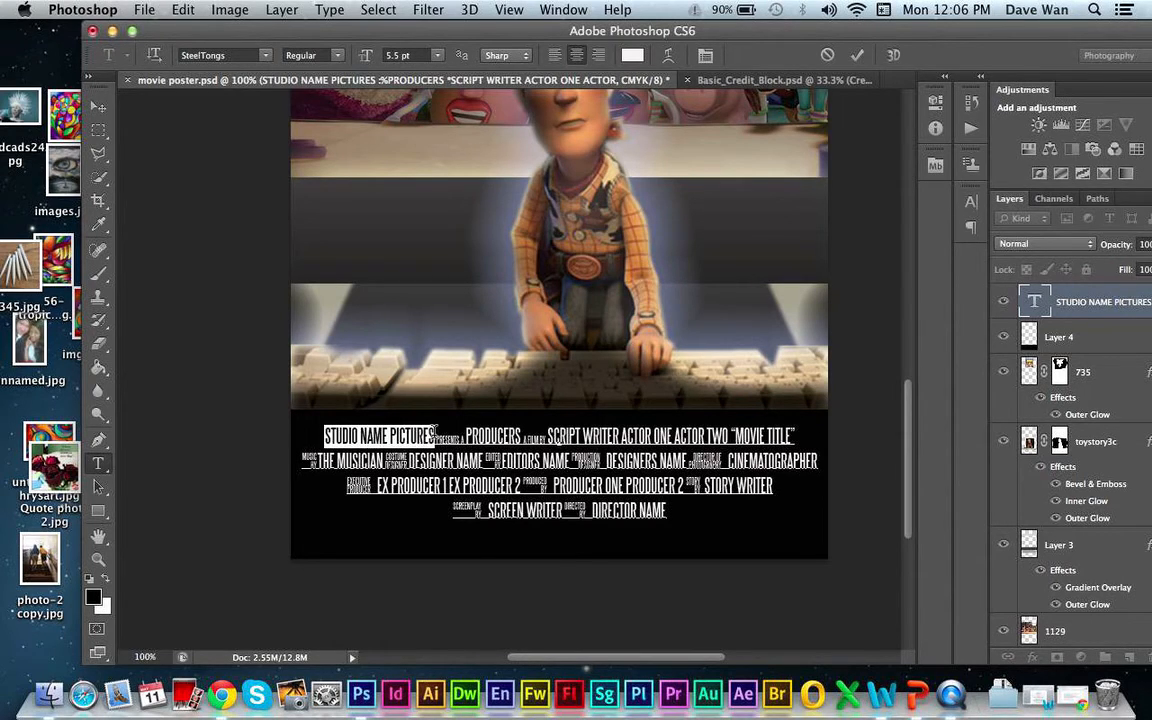
pyautogui.write('P')
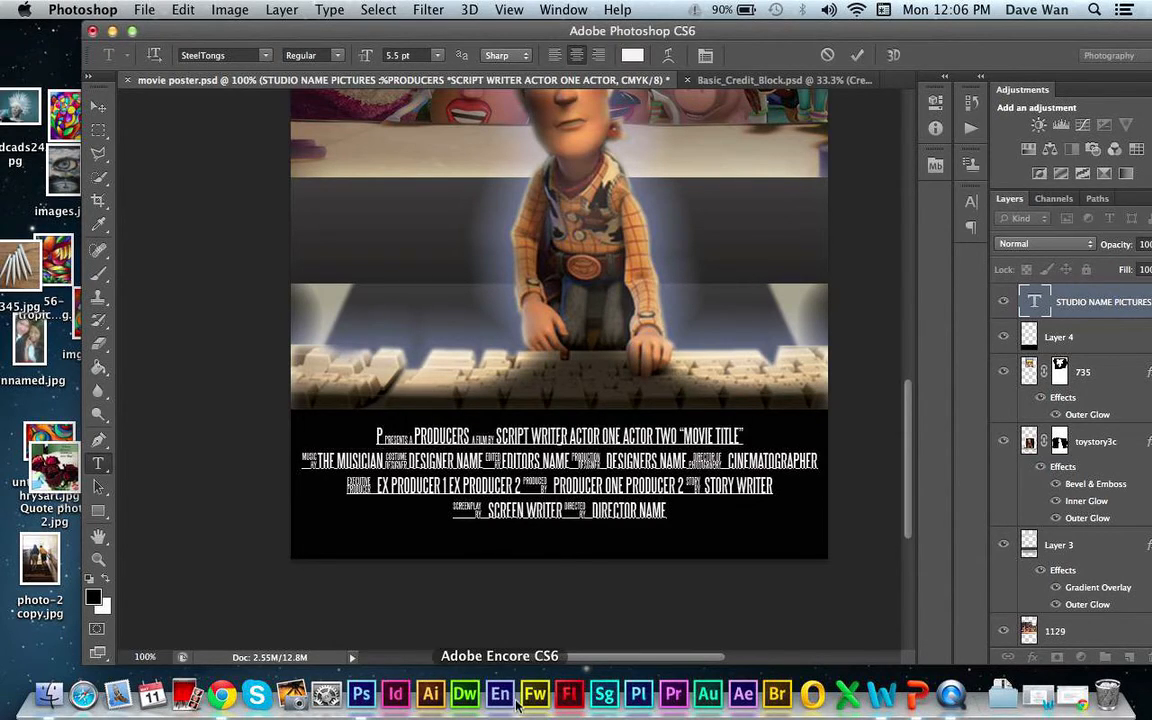
pyautogui.press('BackSpace')
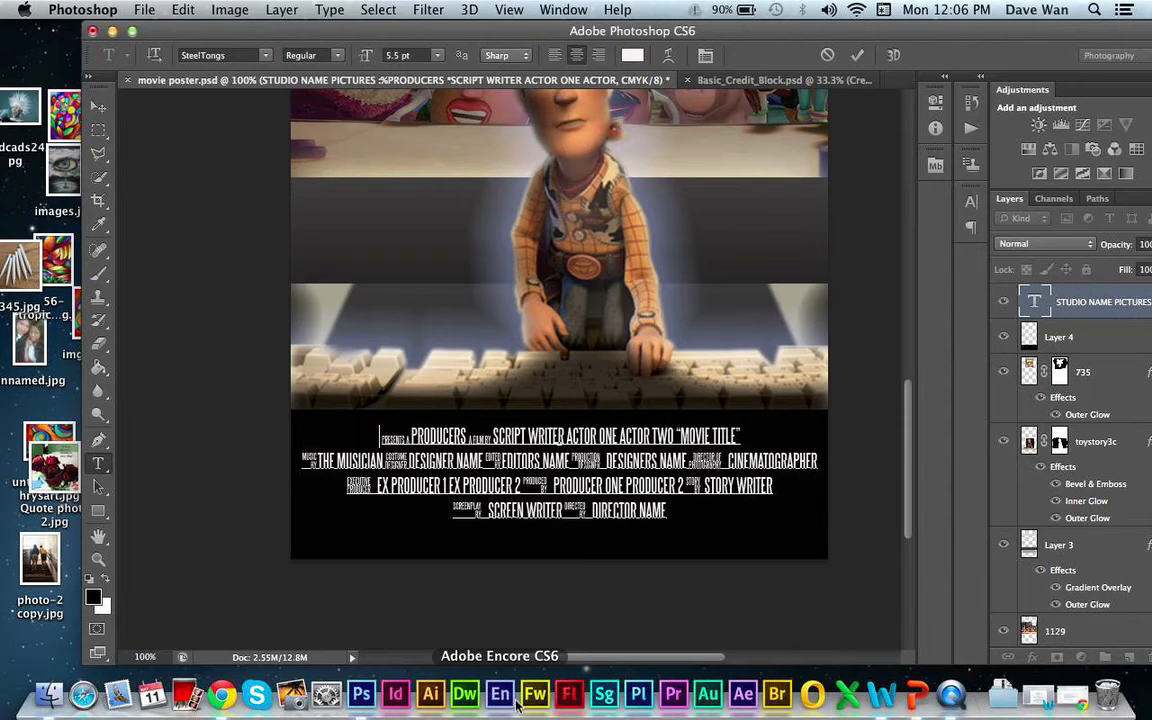
# - Try SteelTongs capital letters and special credit glyphs at the start of the first line, and delete them
pyautogui.write('DFCYC ')
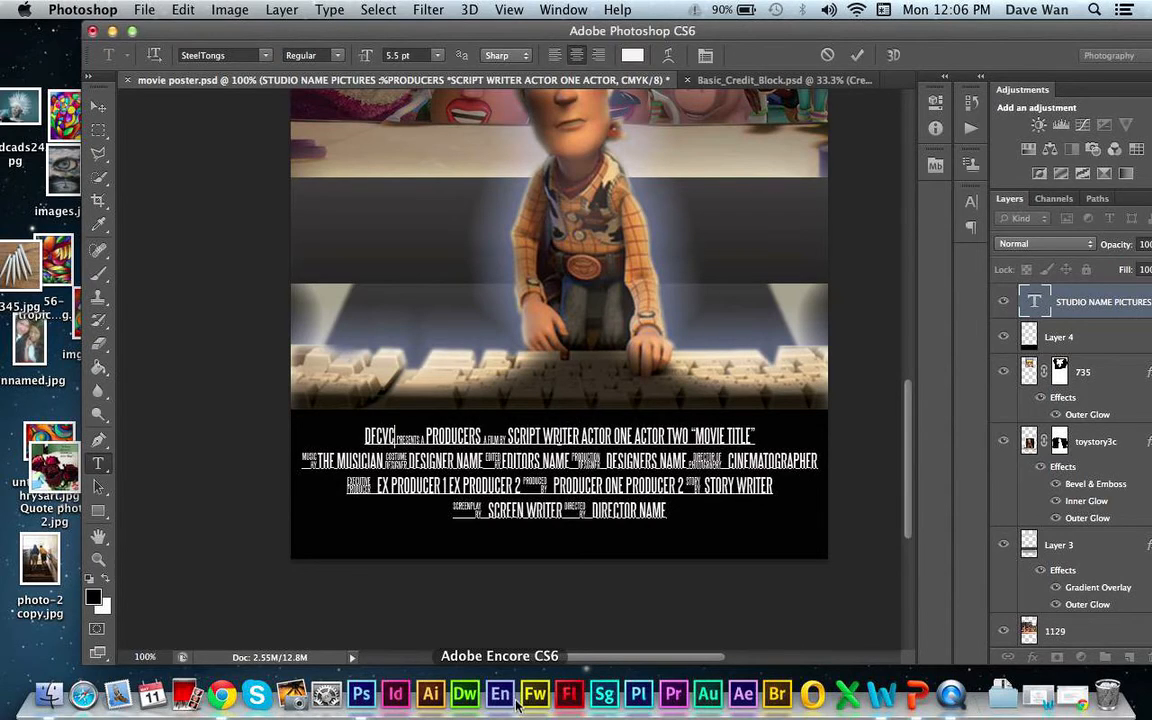
pyautogui.write('ZX')
pyautogui.press('BackSpace')
pyautogui.press('BackSpace')
pyautogui.press('BackSpace')
pyautogui.press('BackSpace')
pyautogui.press('BackSpace')
pyautogui.press('BackSpace')
pyautogui.press('BackSpace')
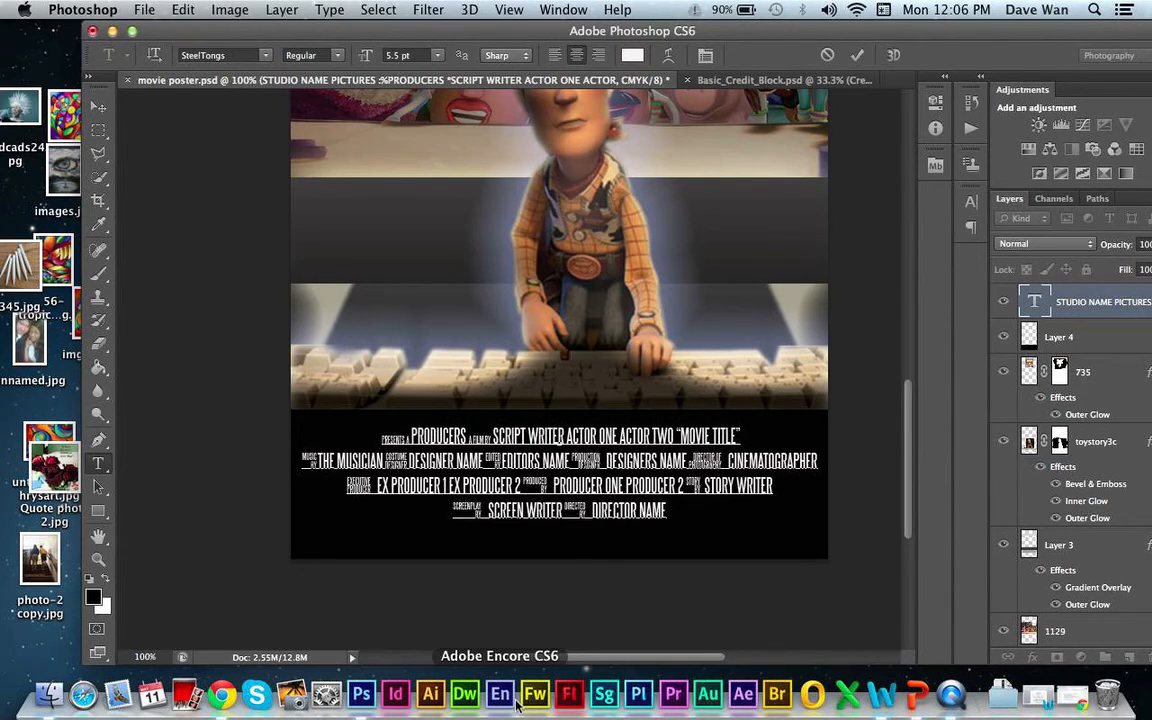
pyautogui.write('!')
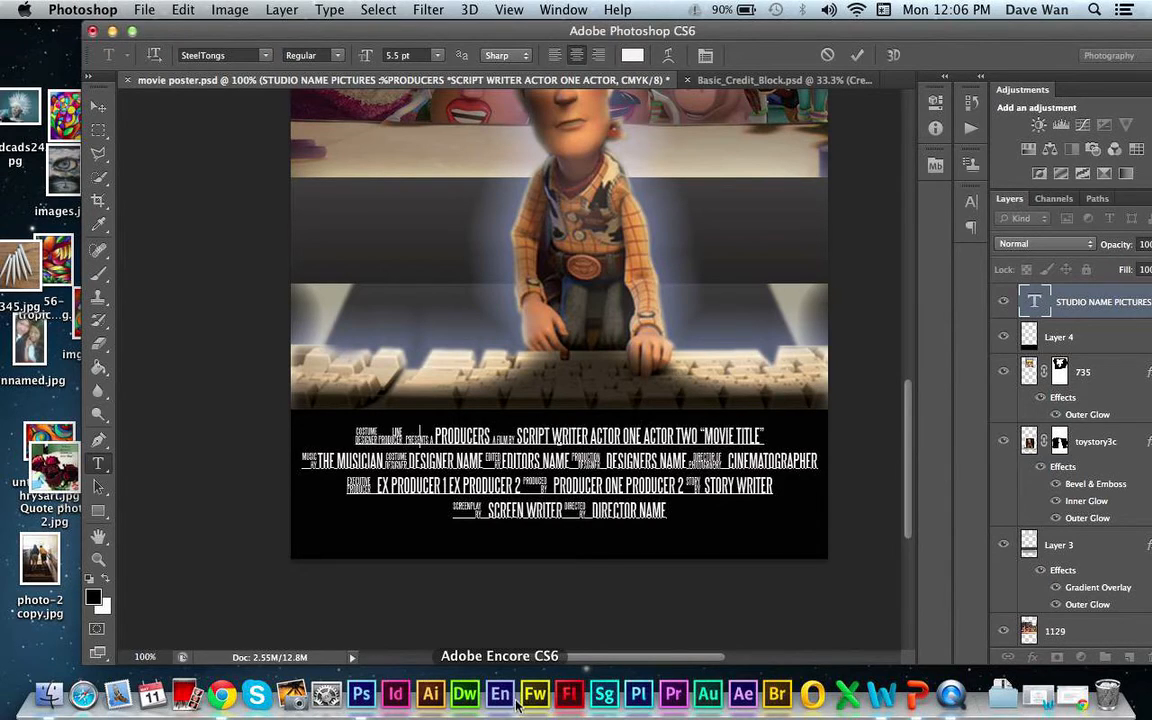
pyautogui.press('BackSpace')
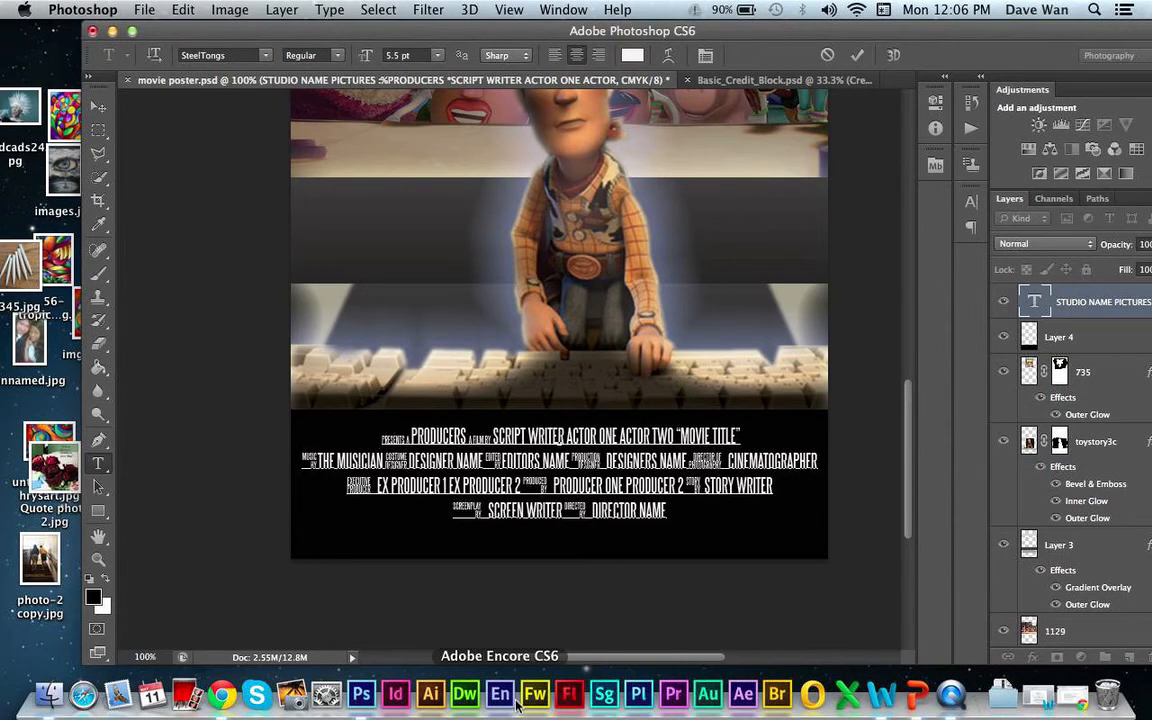
# - Enter PIXAR PICTURES as the studio name at the start of the credits' first line
pyautogui.write('PIX')
pyautogui.write('AR PICTU')
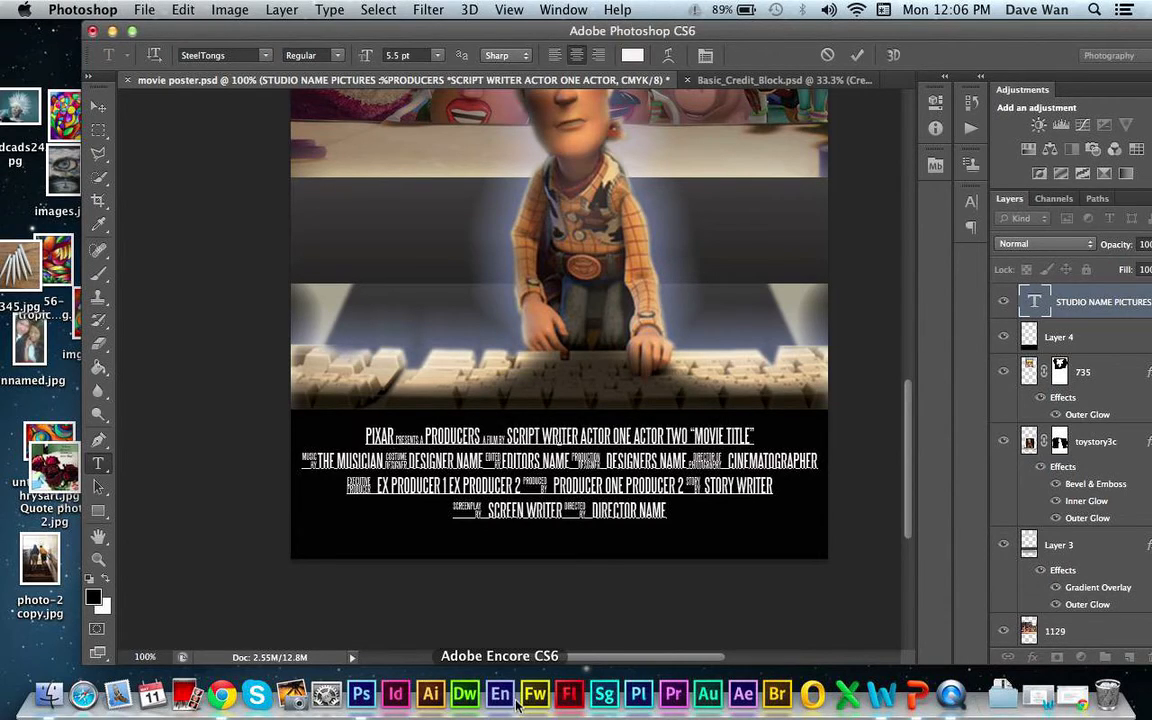
pyautogui.write('RES')
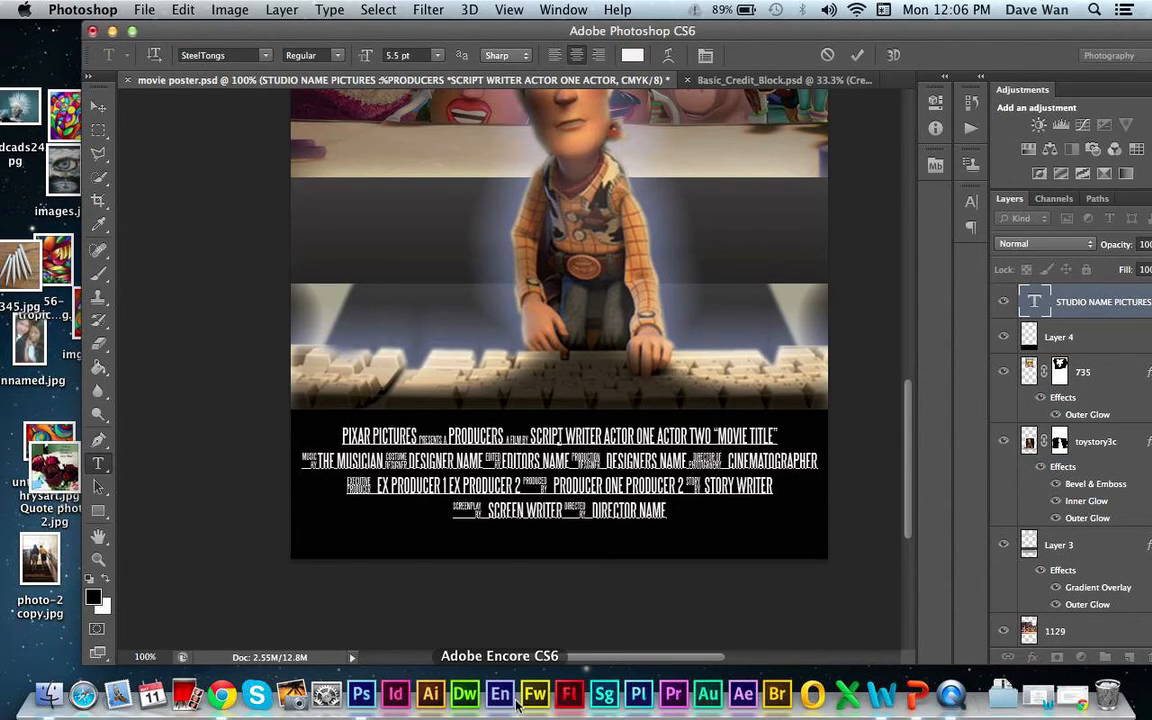
# - Replace the PRODUCERS placeholder in the credits' first line with the producer's full name and commit the text
pyautogui.press('BackSpace')
pyautogui.press('BackSpace')
pyautogui.press('BackSpace')
pyautogui.press('BackSpace')
pyautogui.press('BackSpace')
pyautogui.press('BackSpace')
pyautogui.press('BackSpace')
pyautogui.press('BackSpace')
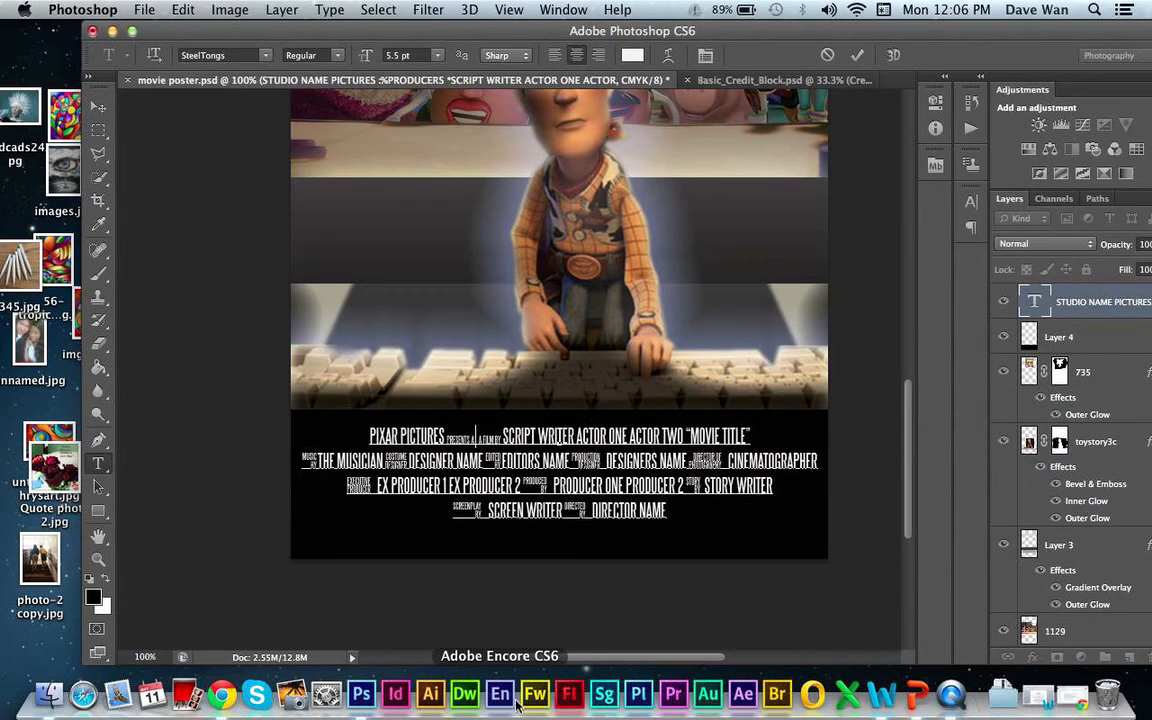
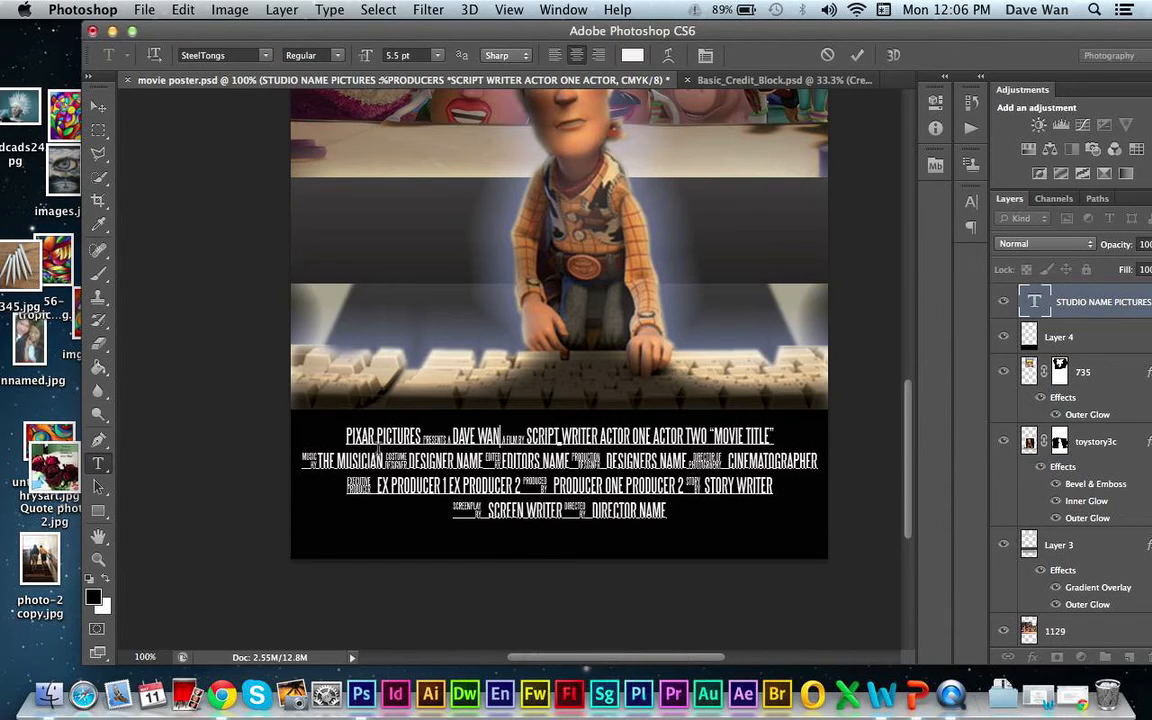
pyautogui.click(96, 105)
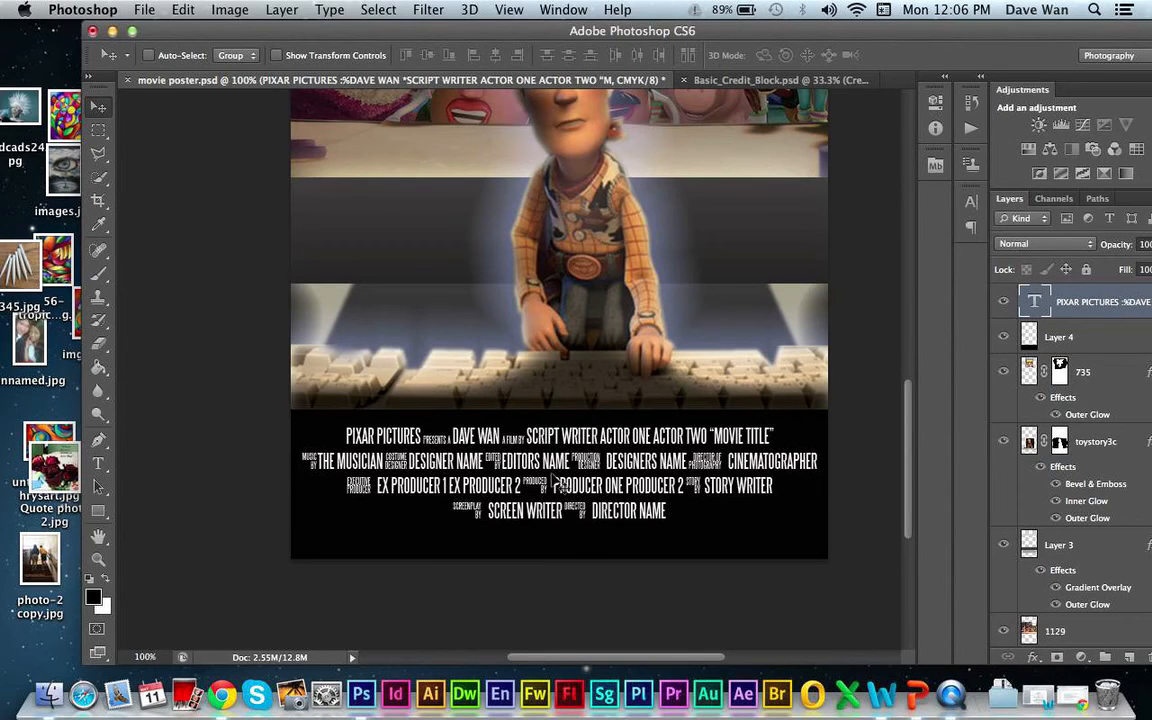
# - Crop a thin strip off the black area at the top of the poster
pyautogui.press('super+minus')
pyautogui.press('super+minus')
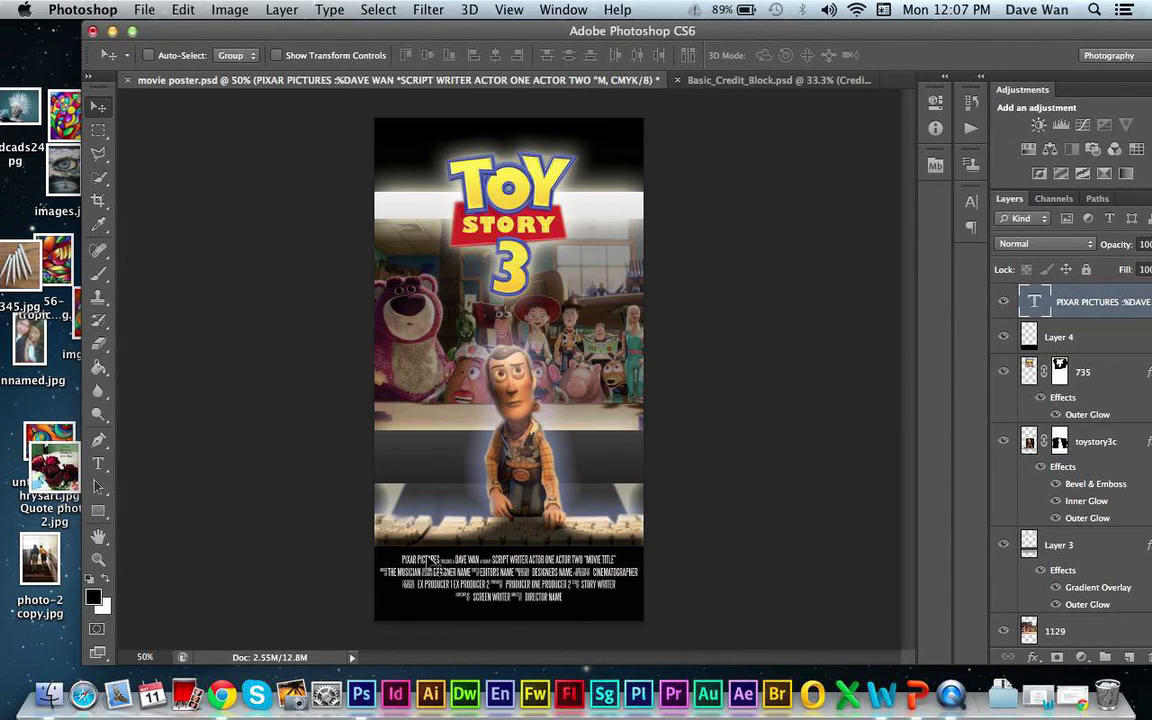
pyautogui.click(99, 201)
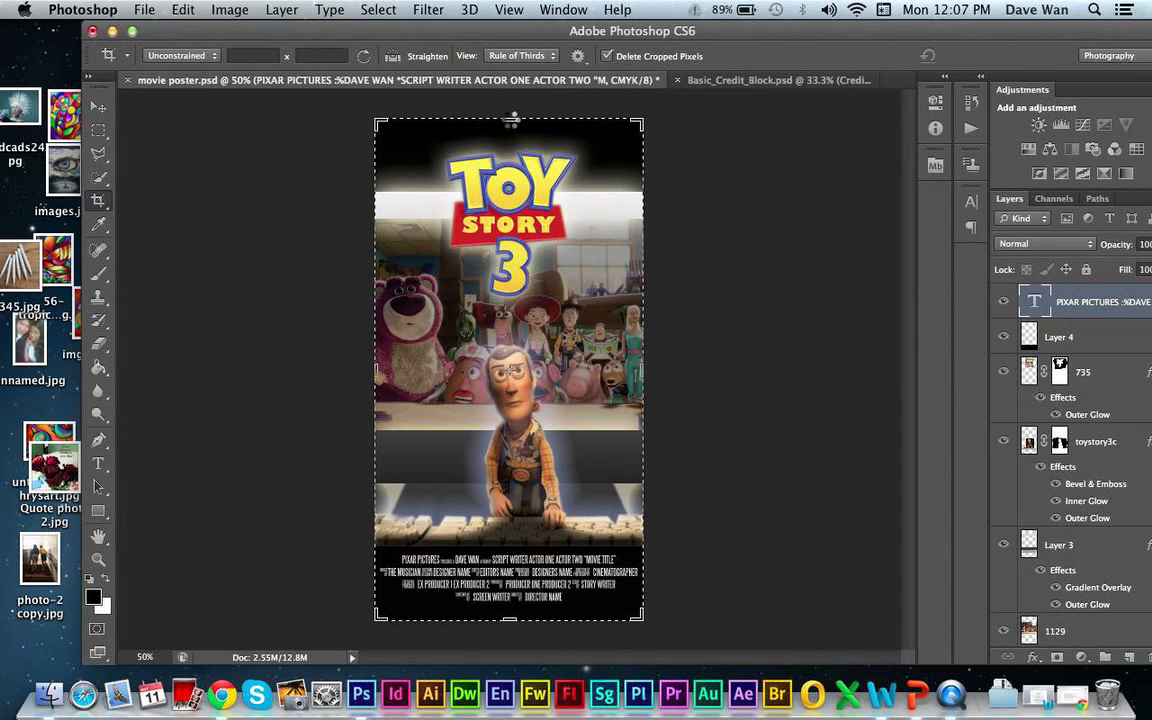
pyautogui.moveTo(511, 120); pyautogui.dragTo(510, 128)
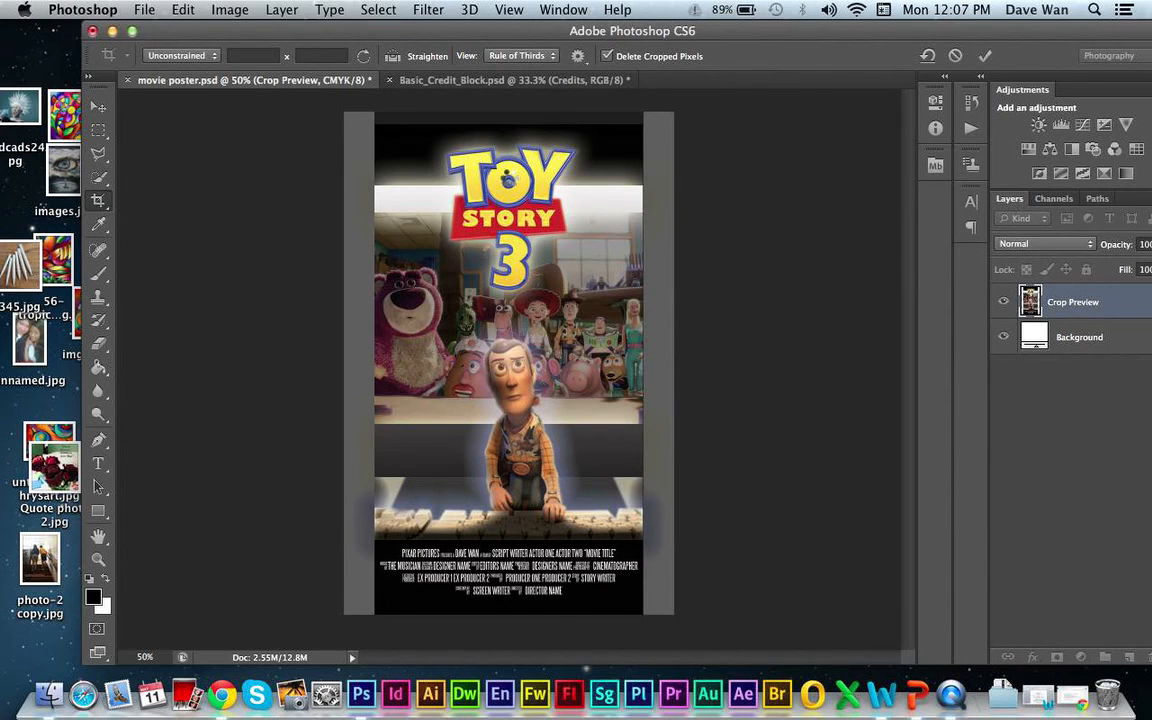
pyautogui.press('Return')
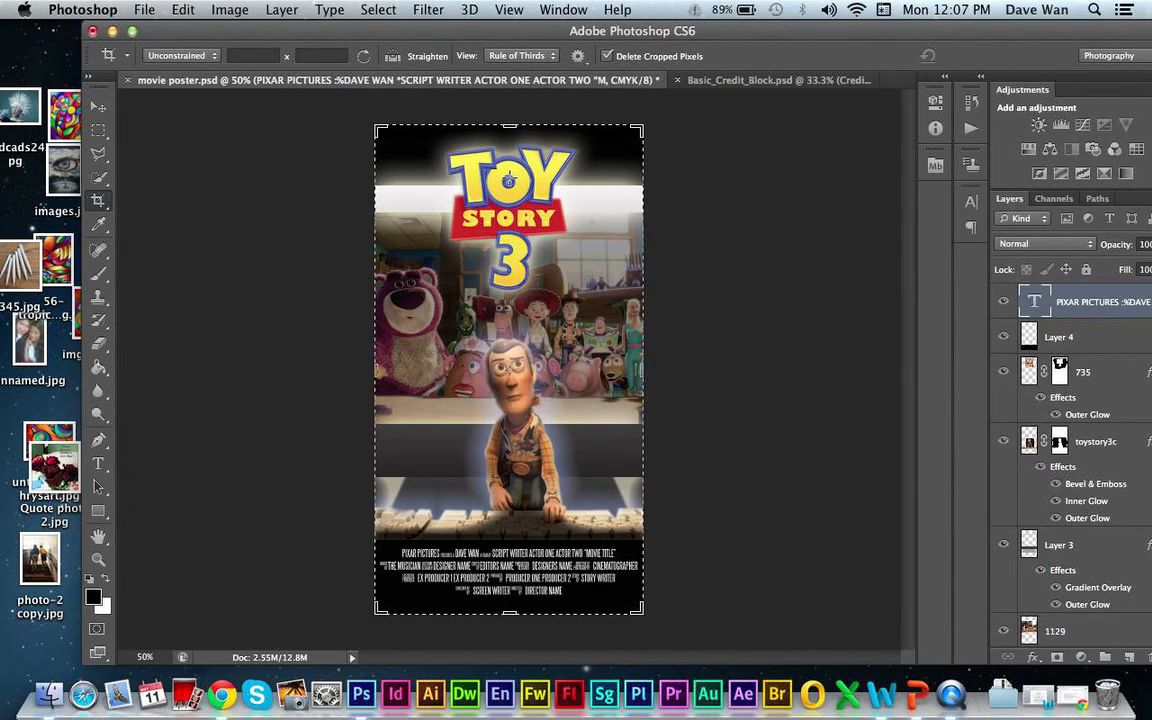